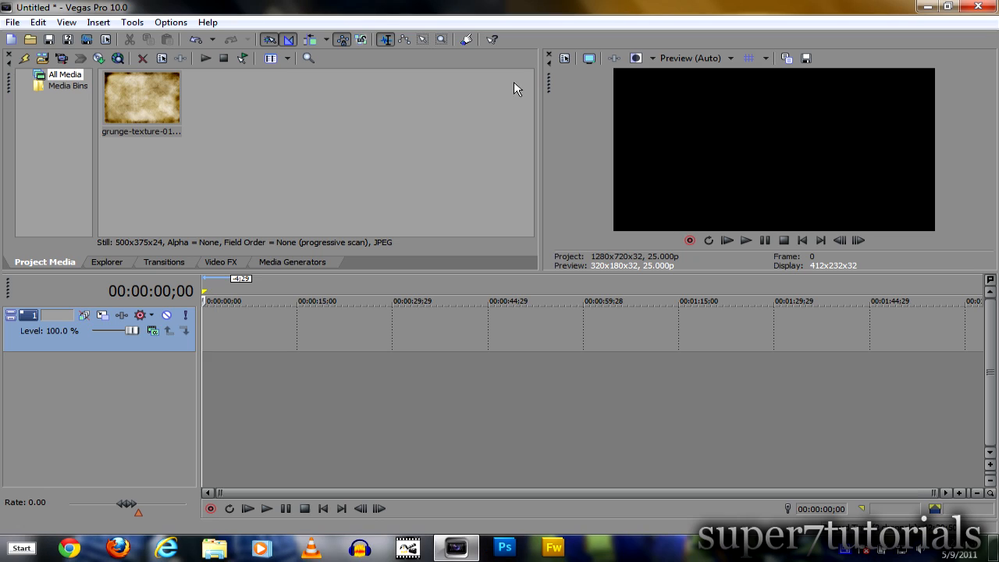
Place the grunge-texture-01.jpg image from the project media at the start of track 1
{"action": "left_click", "coordinate": [181, 114]}
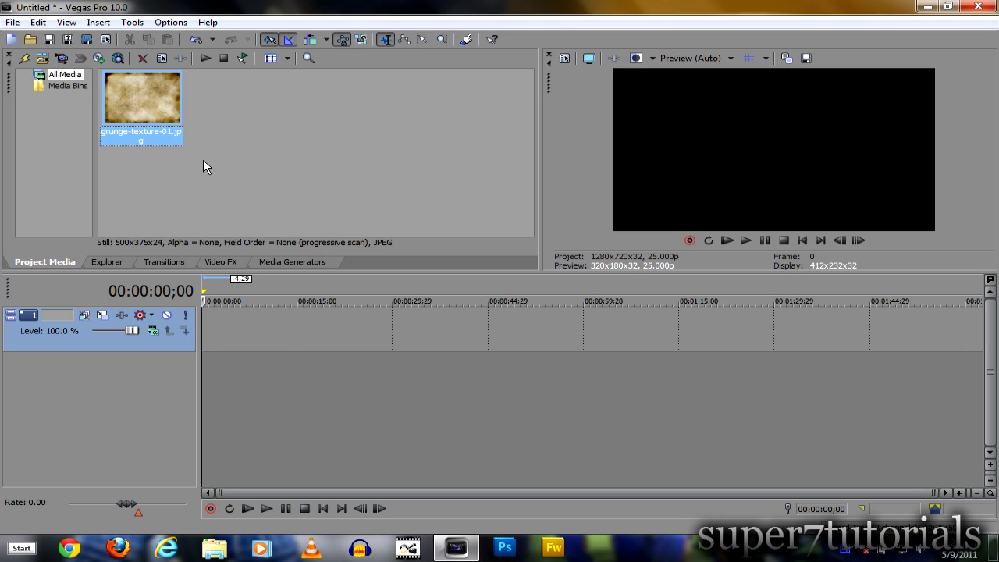
{"action": "left_click", "coordinate": [184, 131]}
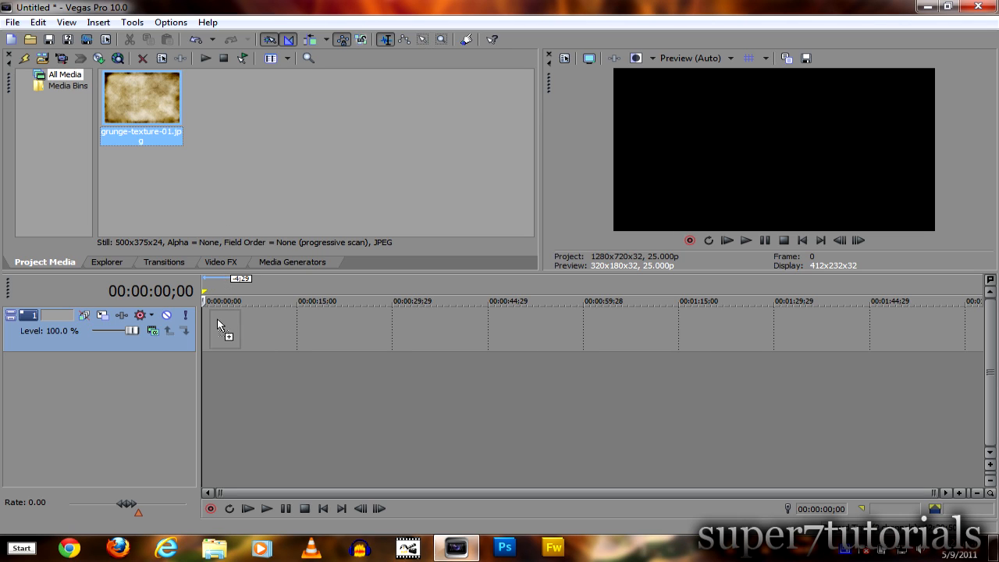
{"action": "left_click_drag", "start_coordinate": [211, 329], "coordinate": [211, 329]}
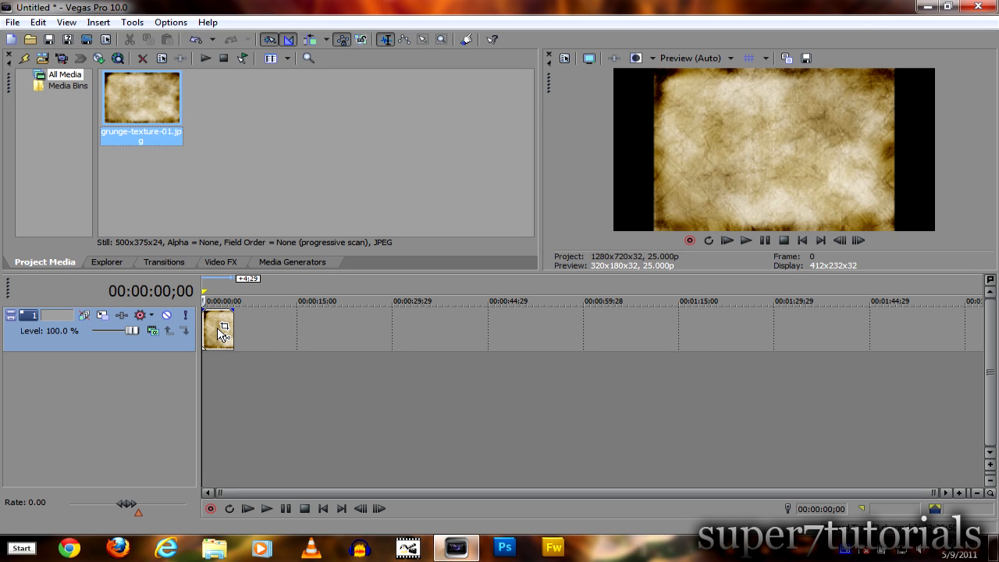
{"action": "left_click", "coordinate": [224, 328]}
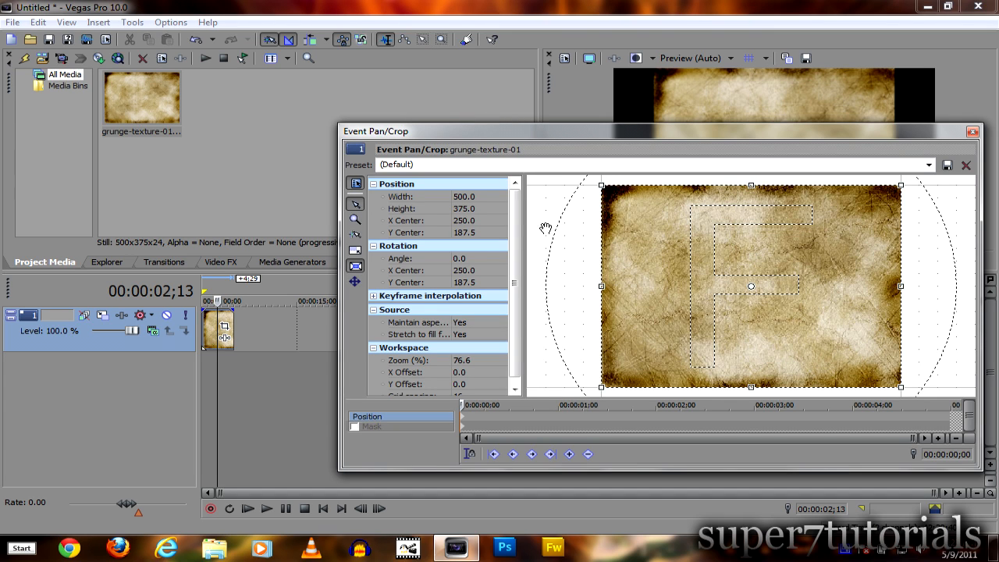
{"action": "left_click_drag", "start_coordinate": [512, 278], "coordinate": [522, 193]}
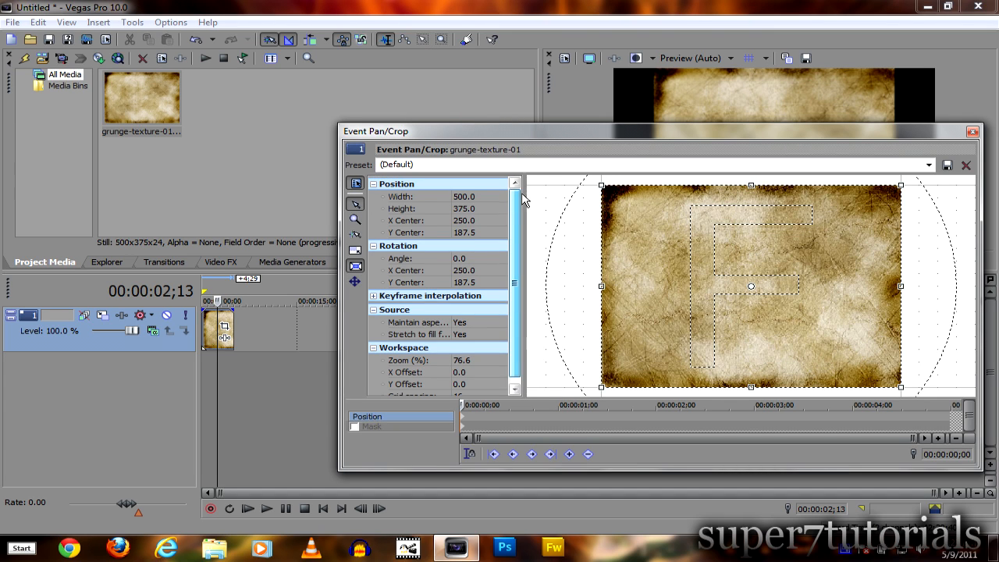
{"action": "left_click", "coordinate": [972, 133]}
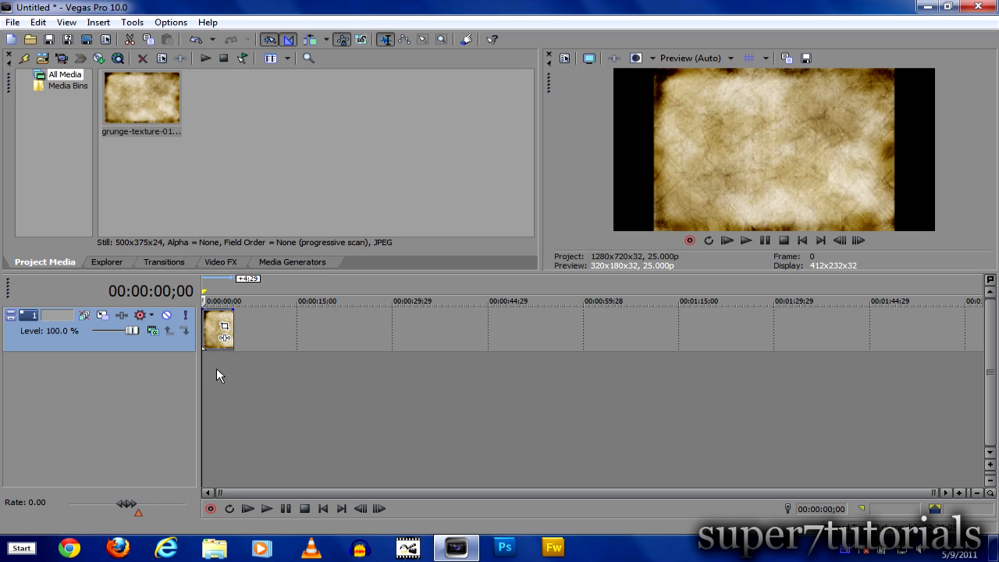
Narrow the track header area and set Maintain aspect ratio to No in the texture event's Pan/Crop settings
{"action": "left_click_drag", "start_coordinate": [203, 368], "coordinate": [160, 375]}
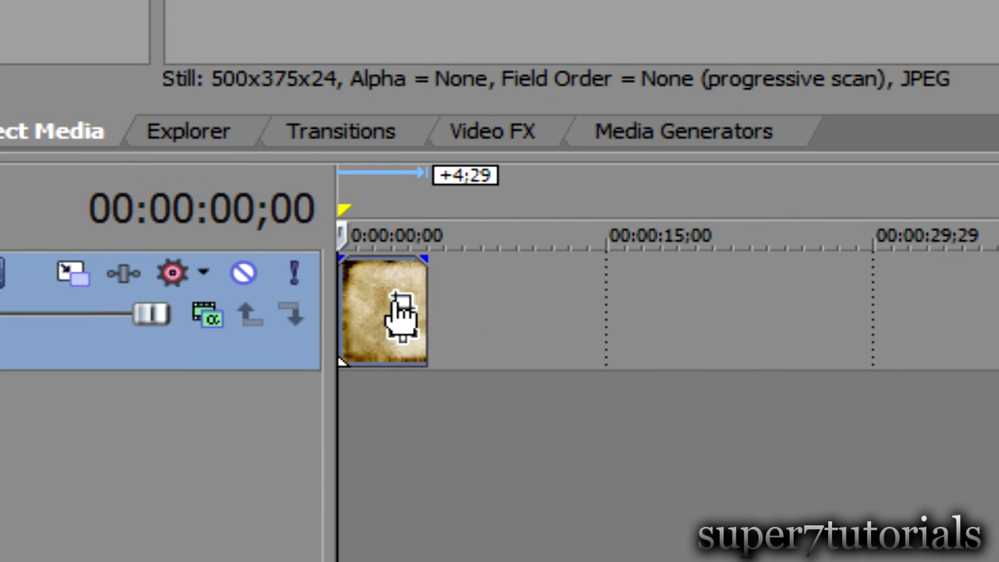
{"action": "left_click", "coordinate": [400, 312]}
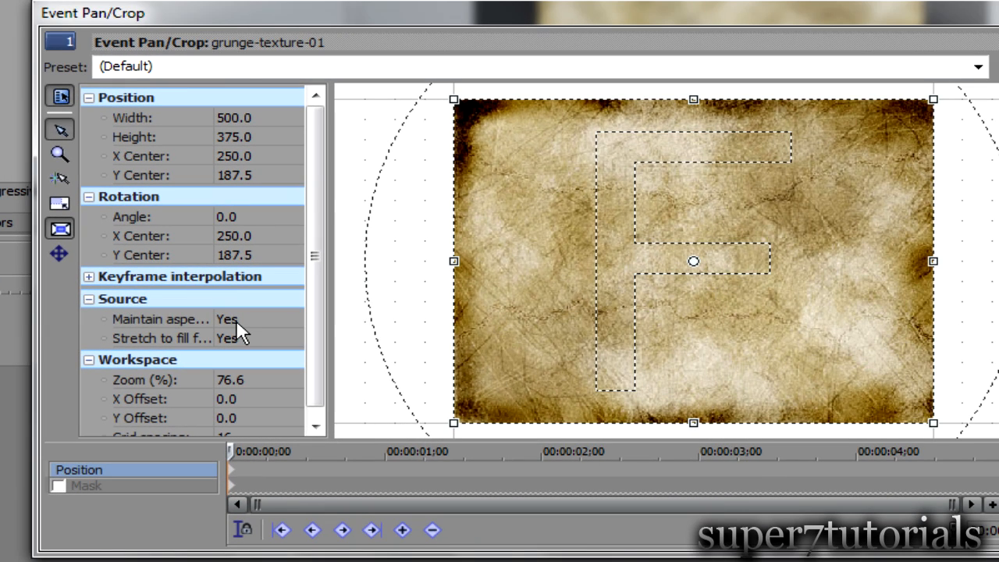
{"action": "left_click", "coordinate": [236, 320]}
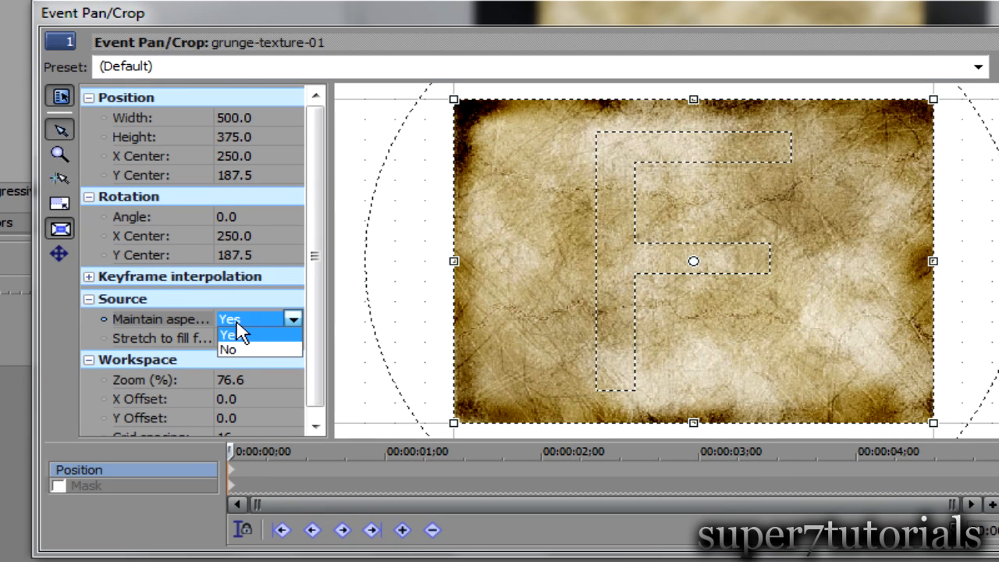
{"action": "left_click", "coordinate": [228, 350]}
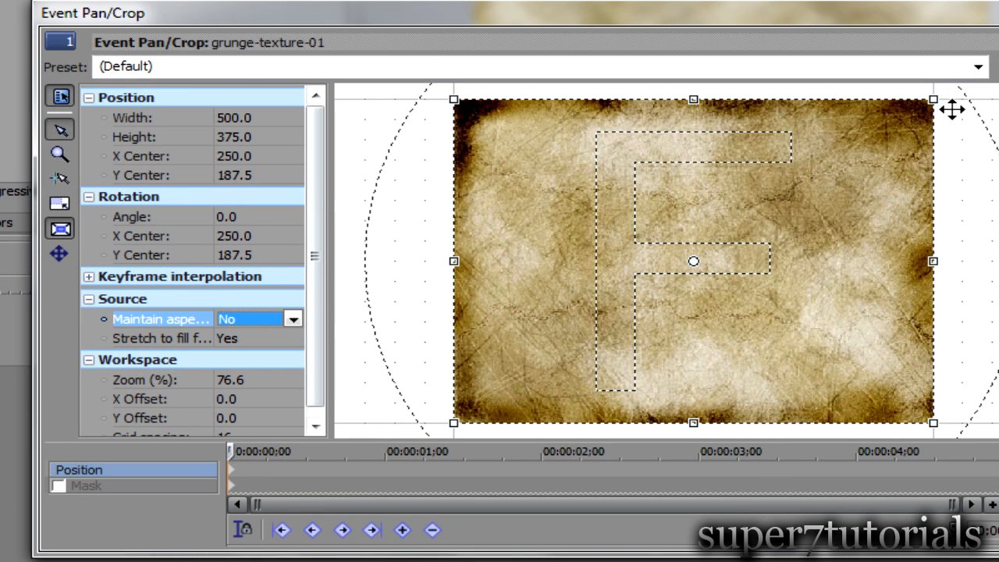
{"action": "key", "text": "alt+F4"}
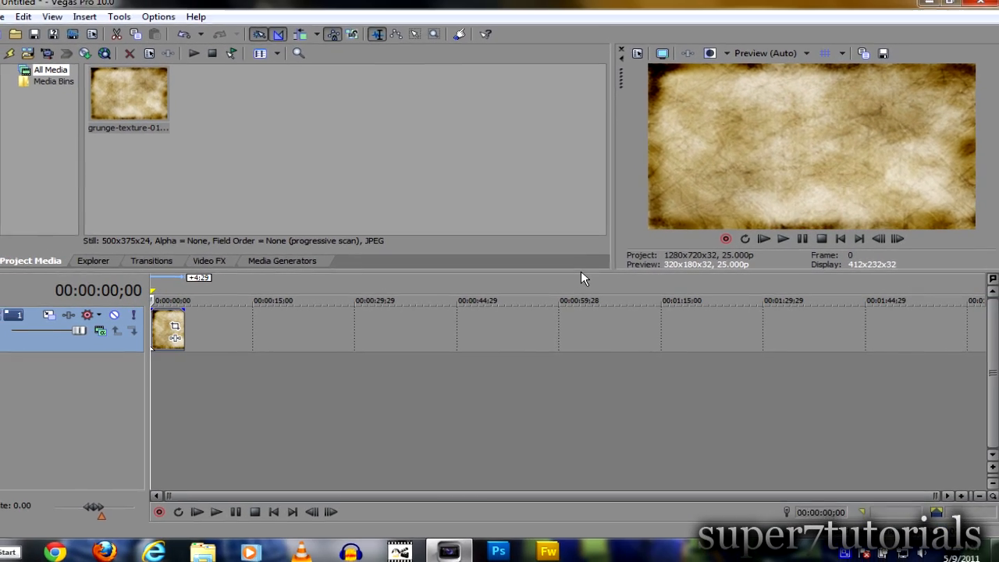
Enlarge the video preview area and insert a new video track above the texture track
{"action": "left_click_drag", "start_coordinate": [584, 273], "coordinate": [577, 299]}
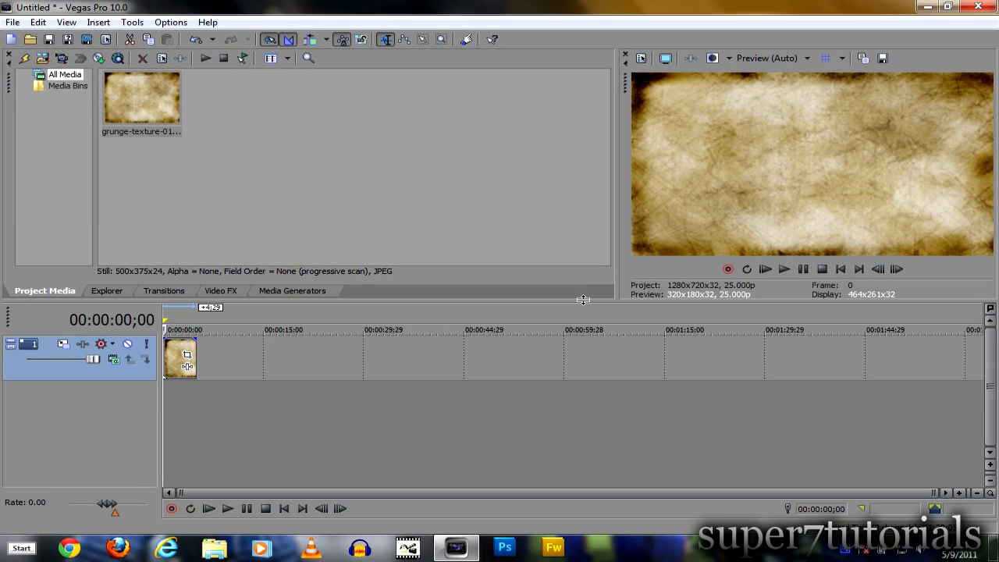
{"action": "right_click", "coordinate": [224, 367]}
{"action": "left_click", "coordinate": [253, 396]}
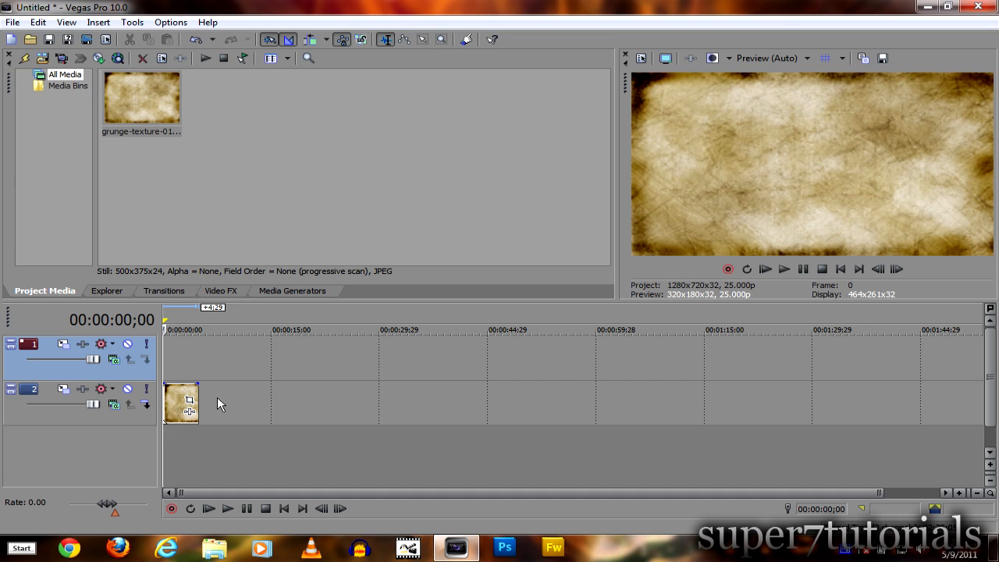
Extend the end of the grunge texture event to the 10-second mark on the timeline
{"action": "scroll", "coordinate": [217, 402], "scroll_direction": "up", "scroll_amount": 2}
{"action": "scroll", "coordinate": [219, 400], "scroll_direction": "up", "scroll_amount": 1}
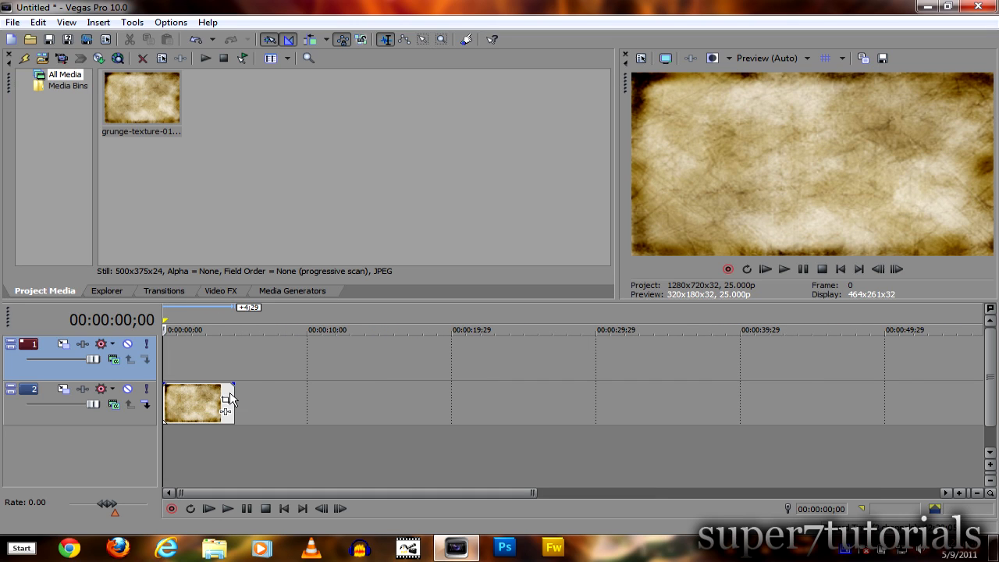
{"action": "left_click_drag", "start_coordinate": [230, 399], "coordinate": [236, 400]}
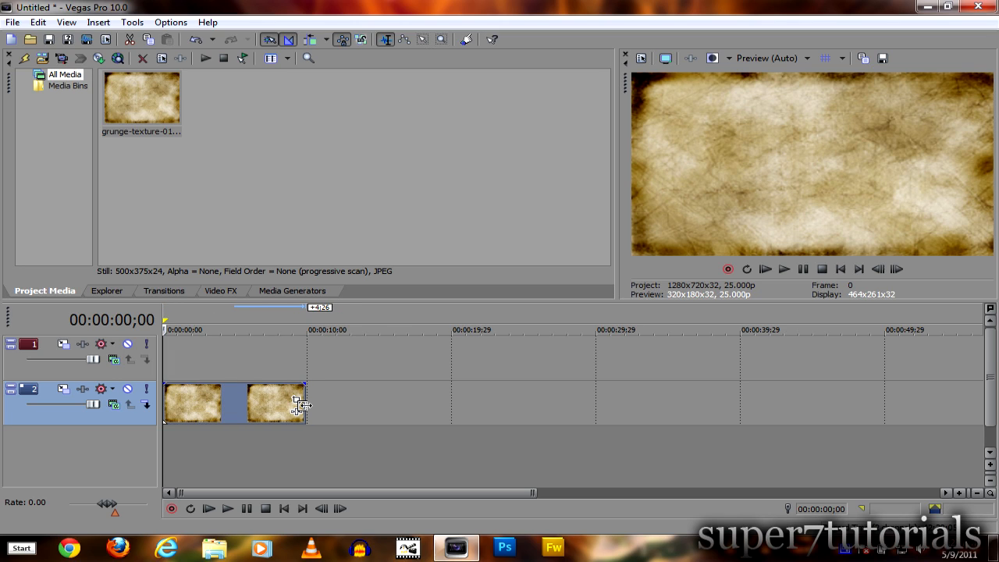
{"action": "left_click_drag", "start_coordinate": [300, 403], "coordinate": [303, 403]}
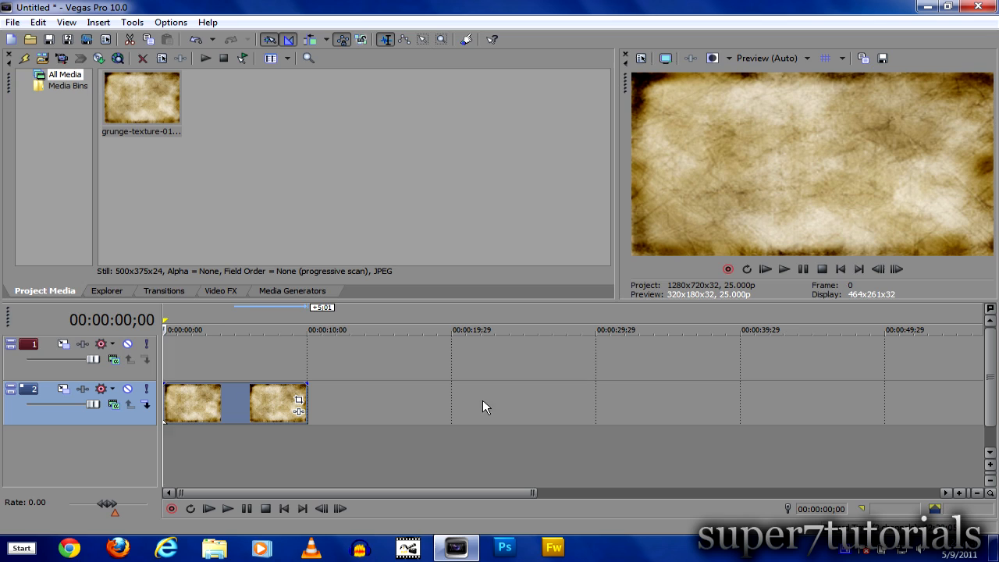
Insert text media at the start of the empty track above the texture
{"action": "scroll", "coordinate": [243, 350], "scroll_direction": "up", "scroll_amount": 1}
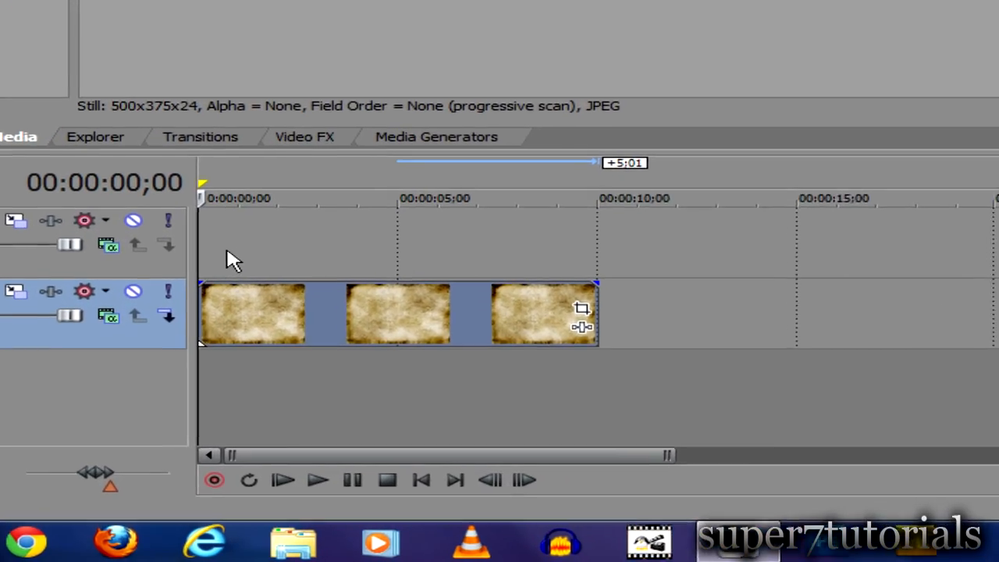
{"action": "right_click", "coordinate": [213, 298]}
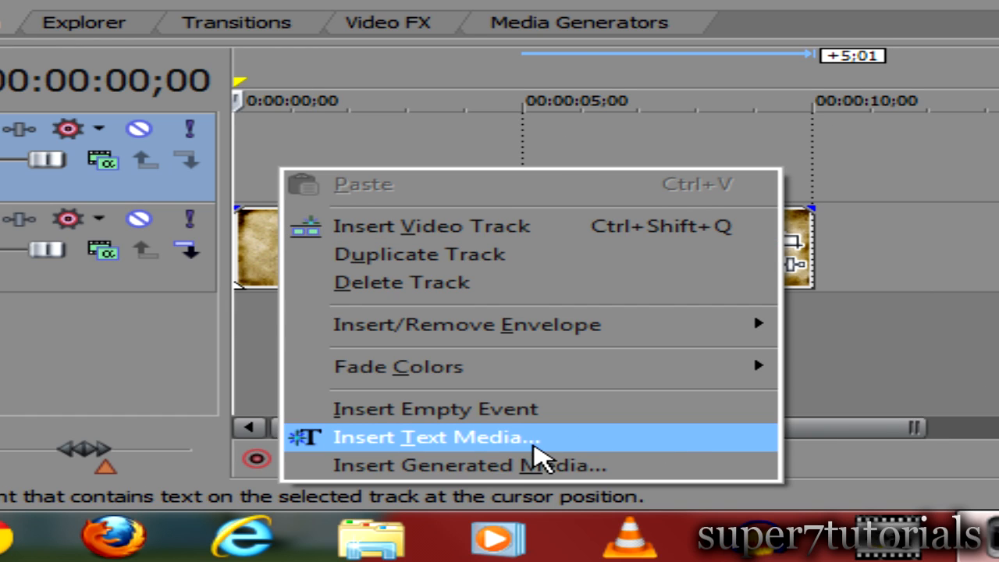
{"action": "left_click", "coordinate": [517, 449]}
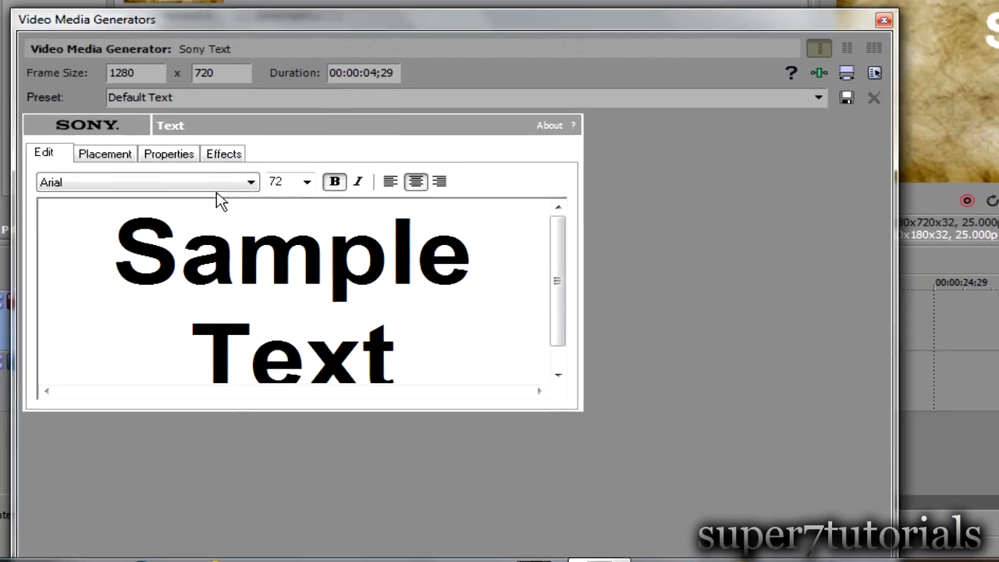
Change the font of the sample text to INFECTED
{"action": "left_click", "coordinate": [217, 191]}
{"action": "scroll", "coordinate": [159, 350], "scroll_direction": "down", "scroll_amount": 3}
{"action": "scroll", "coordinate": [158, 355], "scroll_direction": "down", "scroll_amount": 9}
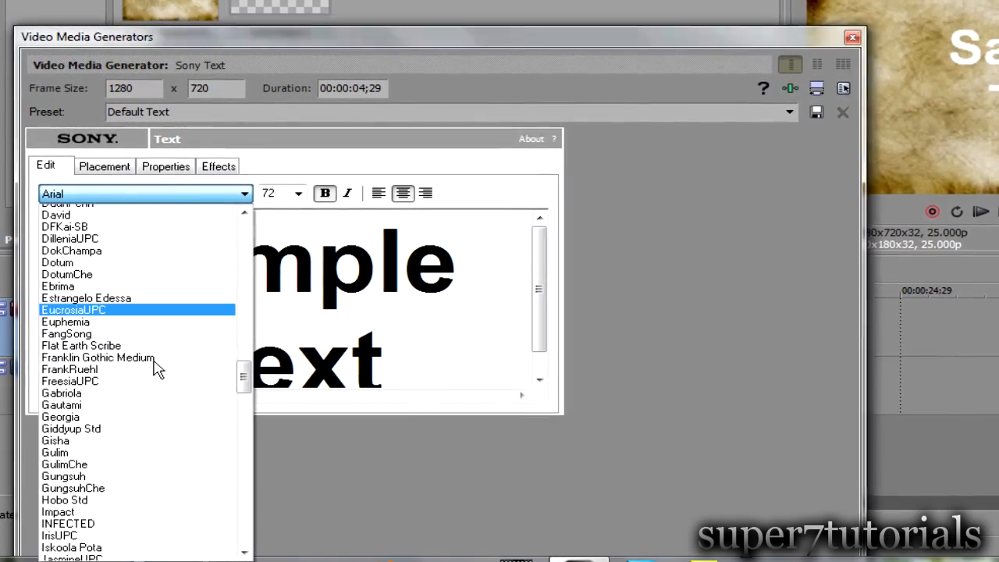
{"action": "scroll", "coordinate": [156, 368], "scroll_direction": "down", "scroll_amount": 1}
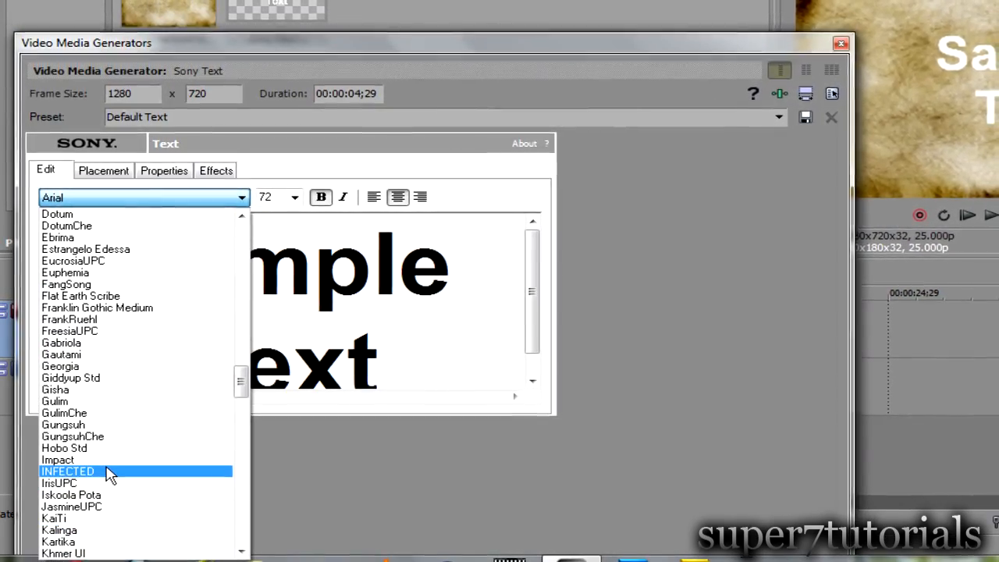
{"action": "left_click", "coordinate": [107, 472]}
Replace the sample text with SUPER7TUTORIALS
{"action": "left_click_drag", "start_coordinate": [486, 352], "coordinate": [70, 166]}
{"action": "key", "text": "Delete"}
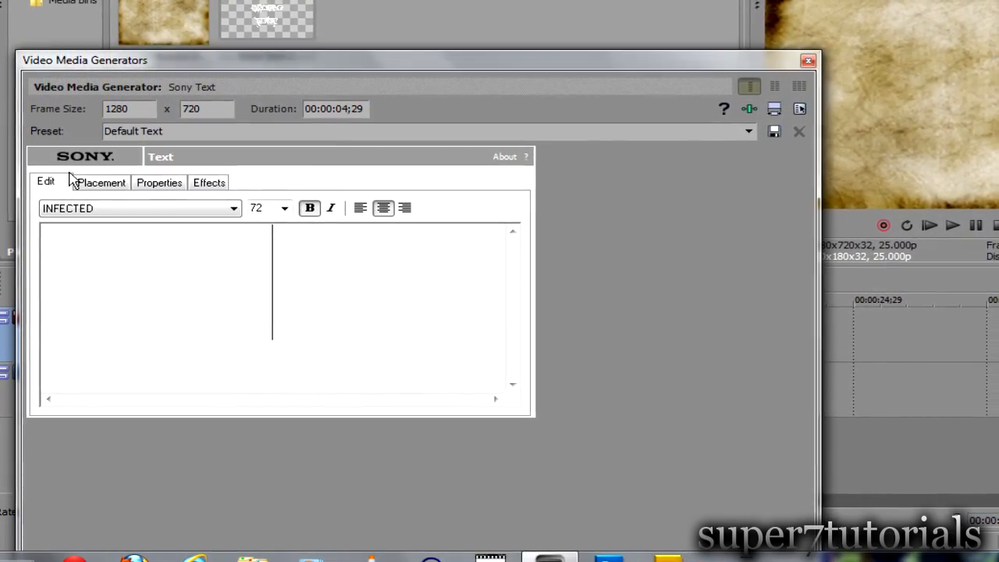
{"action": "type", "text": "U"}
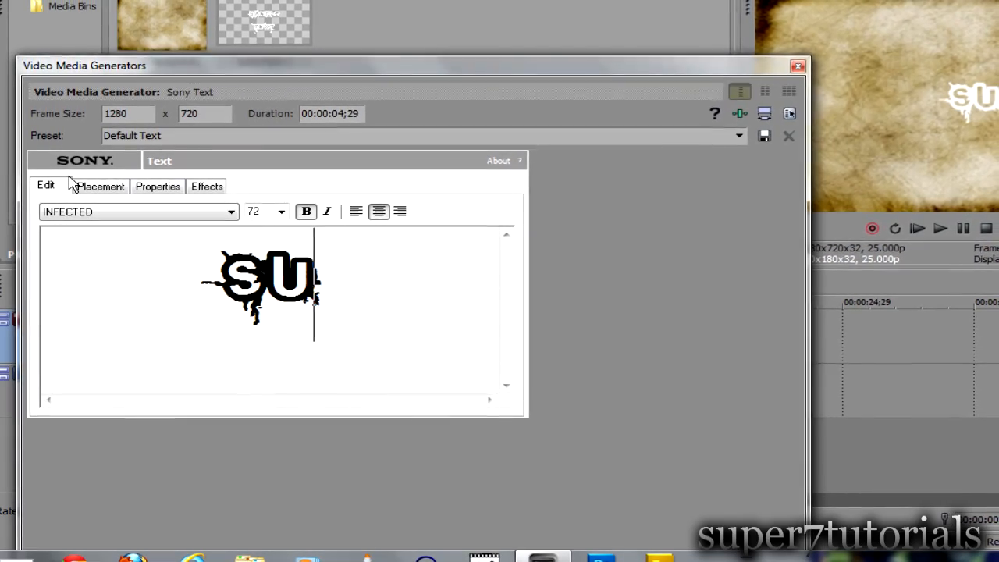
{"action": "type", "text": "PER"}
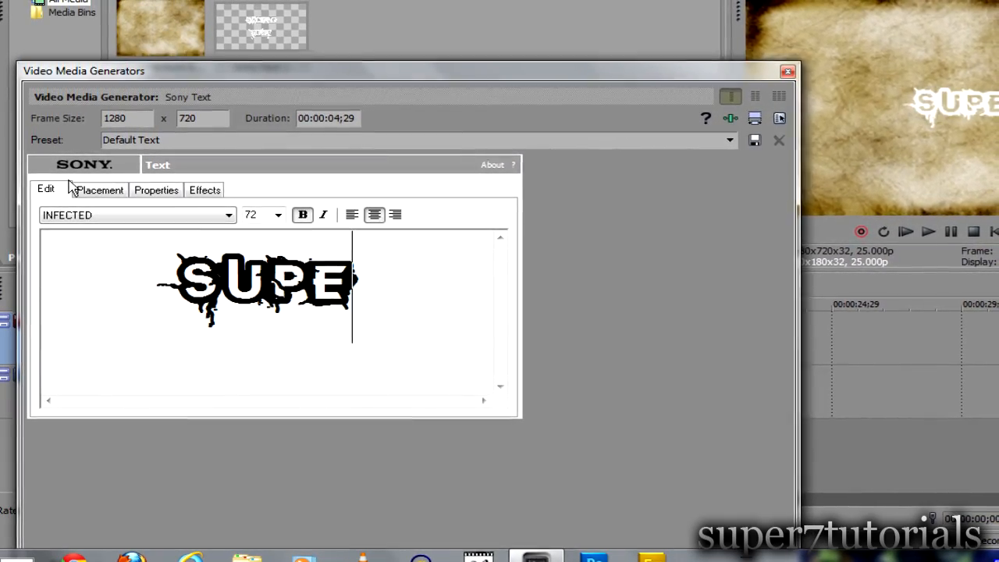
{"action": "key", "text": "BackSpace"}
{"action": "key", "text": "BackSpace"}
{"action": "key", "text": "BackSpace"}
{"action": "key", "text": "BackSpace"}
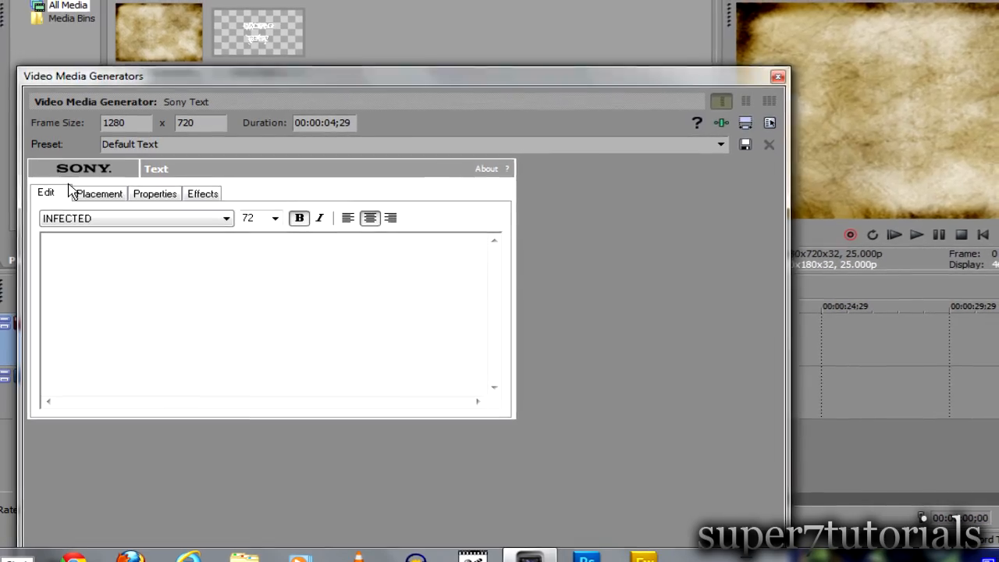
{"action": "type", "text": "SU"}
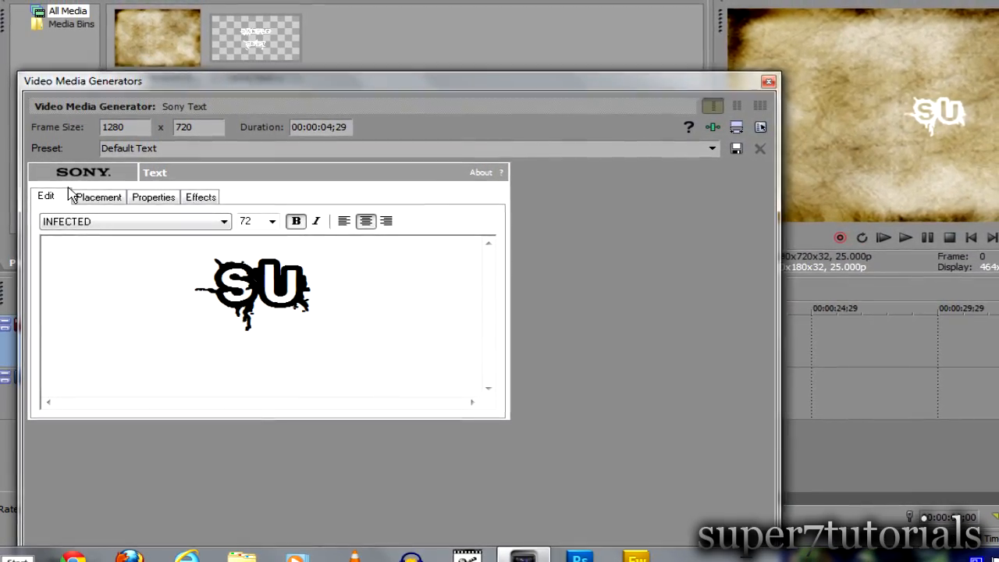
{"action": "type", "text": "PE"}
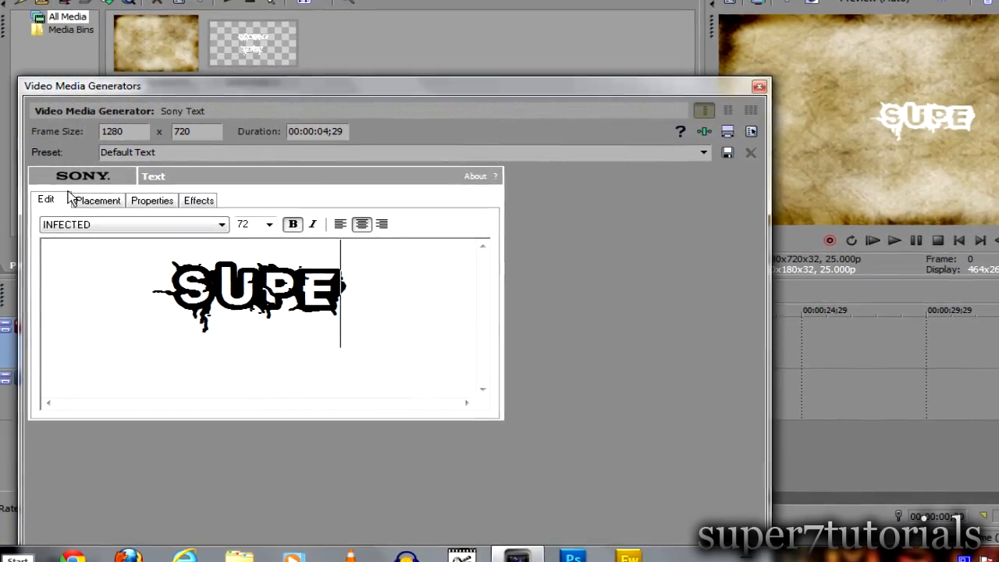
{"action": "type", "text": "R7TUTORIALS"}
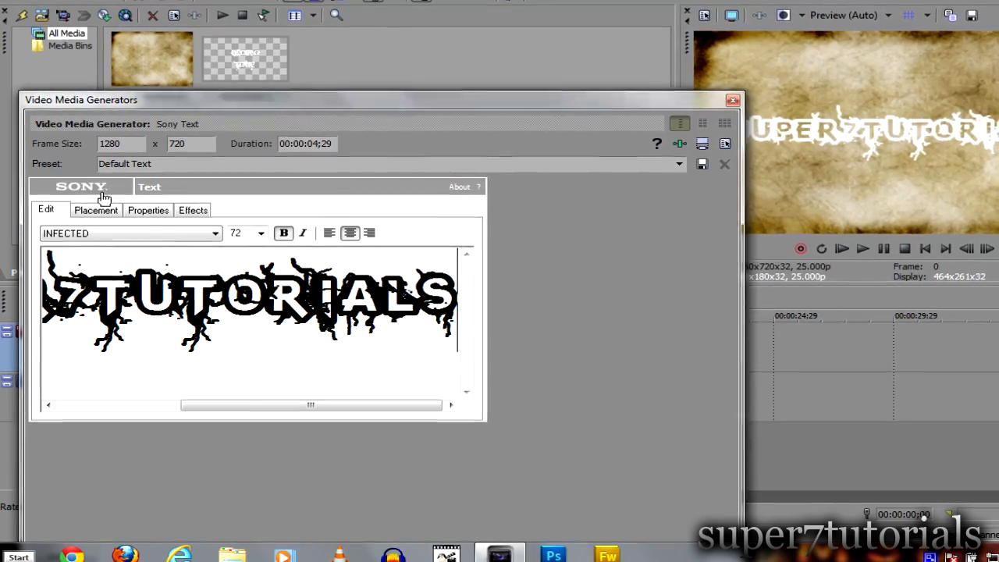
Set the font size of the whole SUPER7TUTORIALS title to 68
{"action": "key", "text": "ctrl+a"}
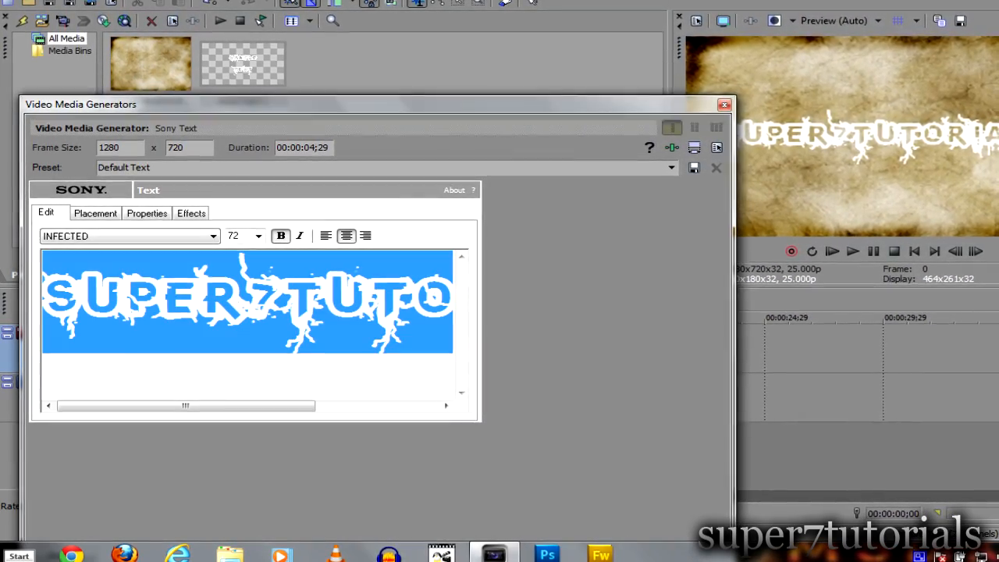
{"action": "double_click", "coordinate": [236, 236]}
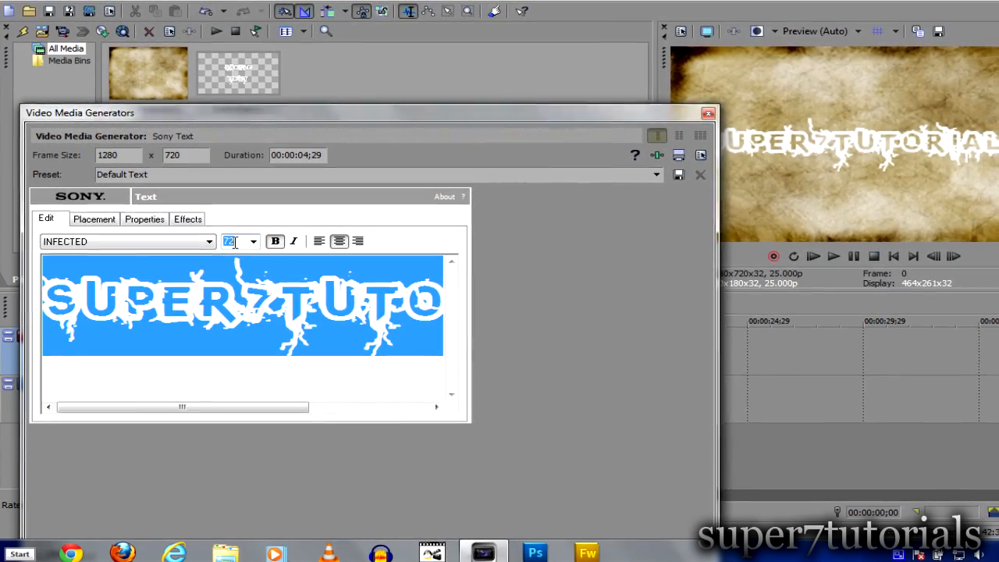
{"action": "type", "text": "68"}
{"action": "key", "text": "Return"}
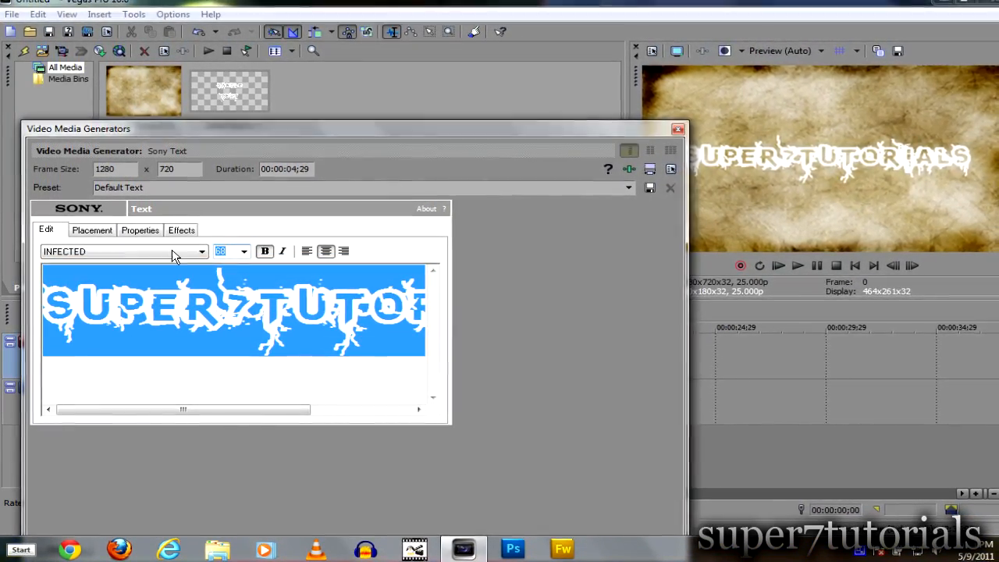
Try black as the title's text color, set it back to white, and close the text generator
{"action": "left_click", "coordinate": [138, 230]}
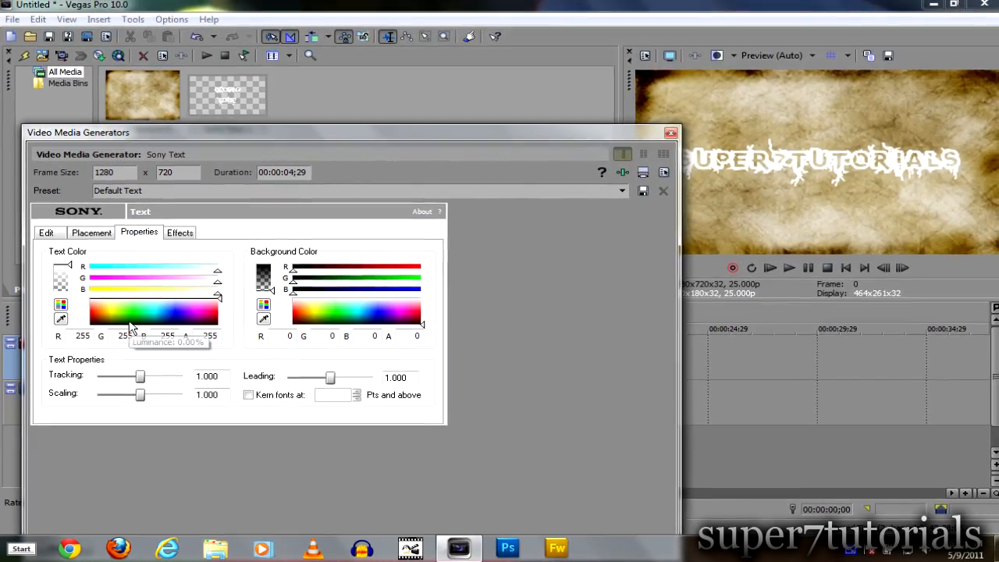
{"action": "left_click", "coordinate": [131, 328]}
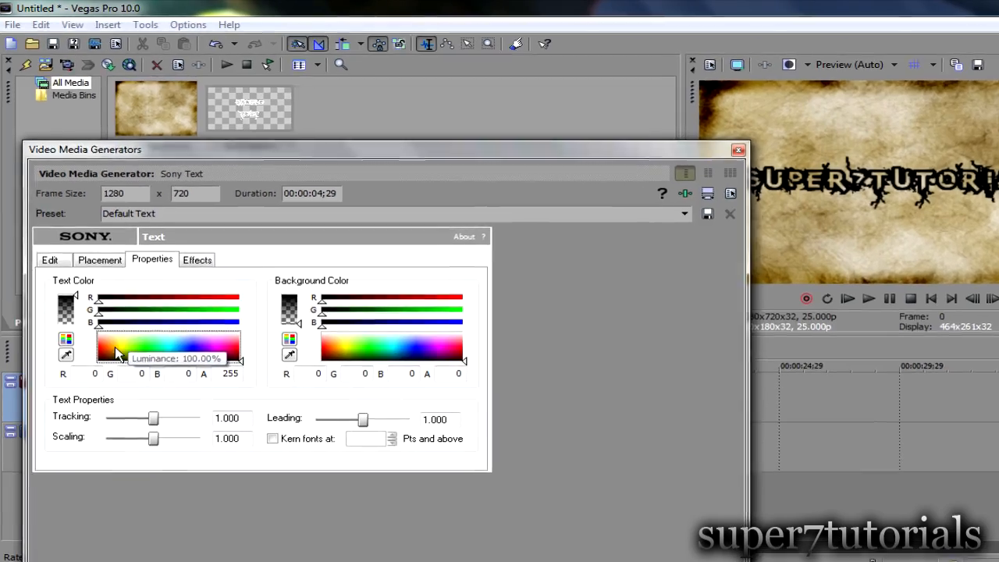
{"action": "left_click", "coordinate": [114, 331]}
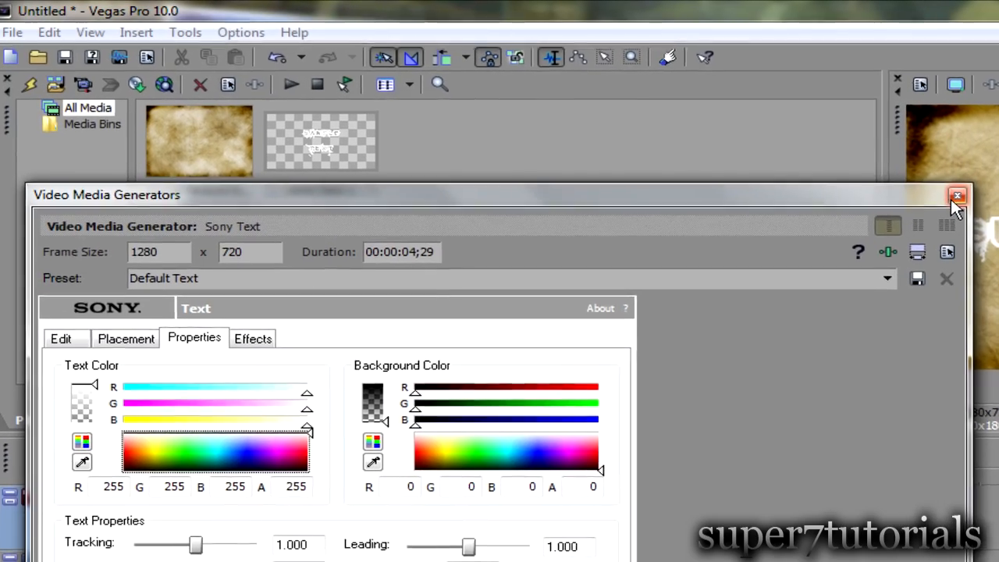
{"action": "left_click", "coordinate": [956, 196]}
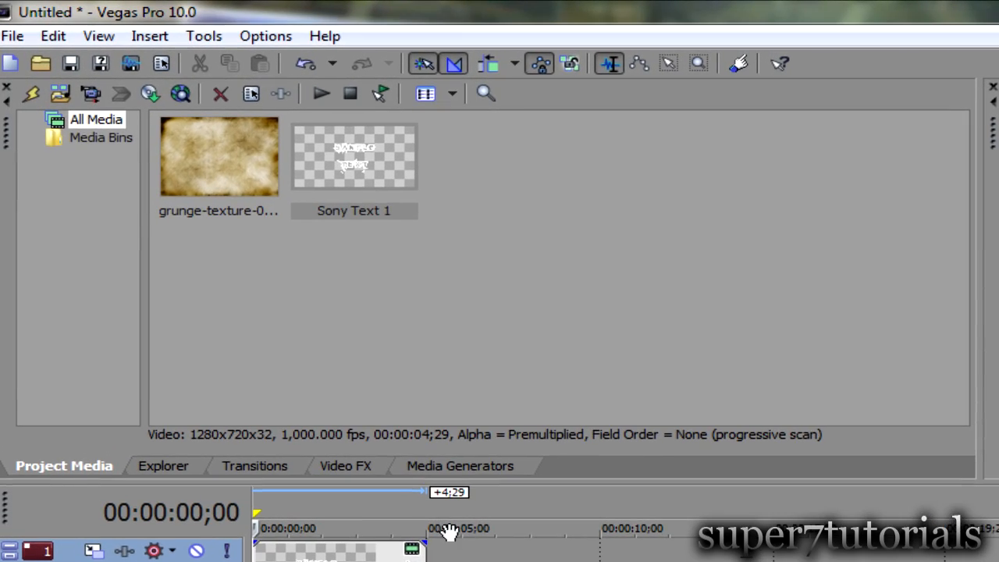
Apply the Color preset of the Add Noise video effect to the SUPER7TUTORIALS title event on track 1
{"action": "left_click", "coordinate": [356, 468]}
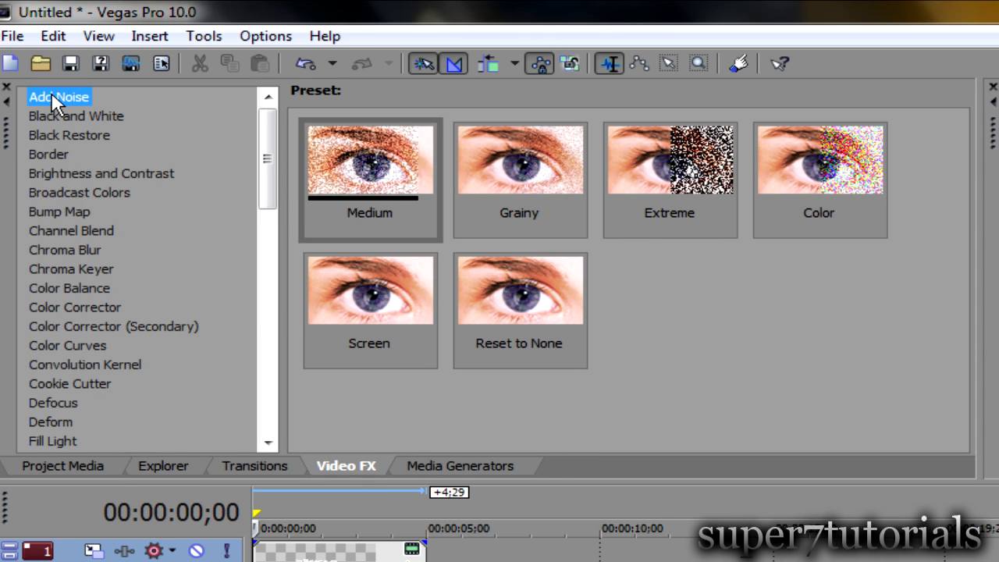
{"action": "left_click_drag", "start_coordinate": [263, 152], "coordinate": [263, 148]}
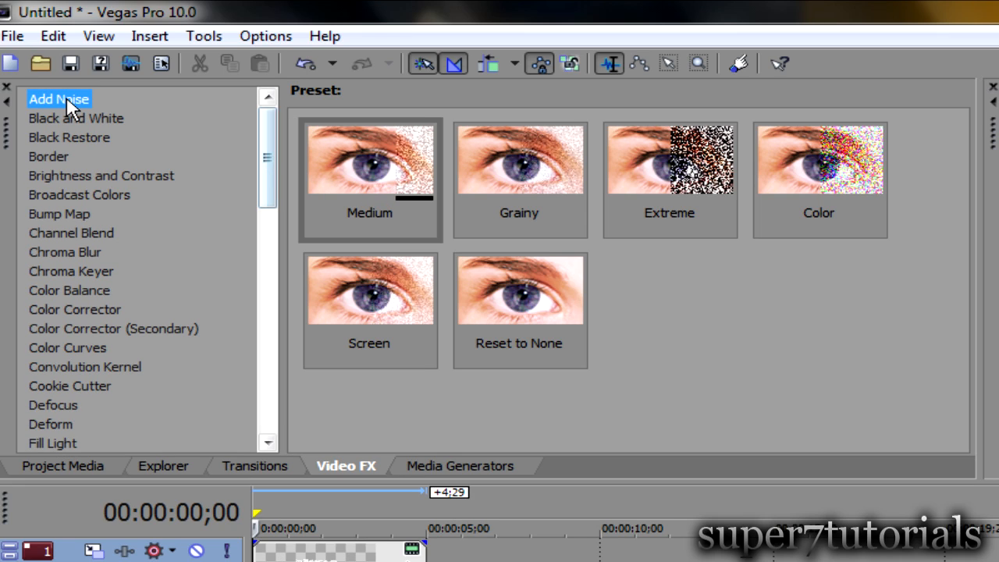
{"action": "left_click", "coordinate": [796, 181]}
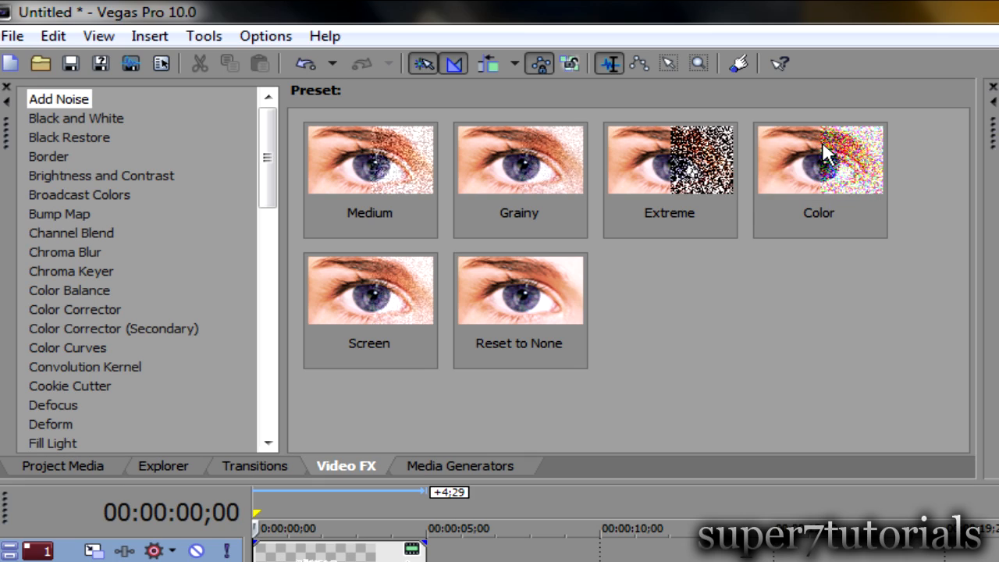
{"action": "left_click", "coordinate": [801, 348]}
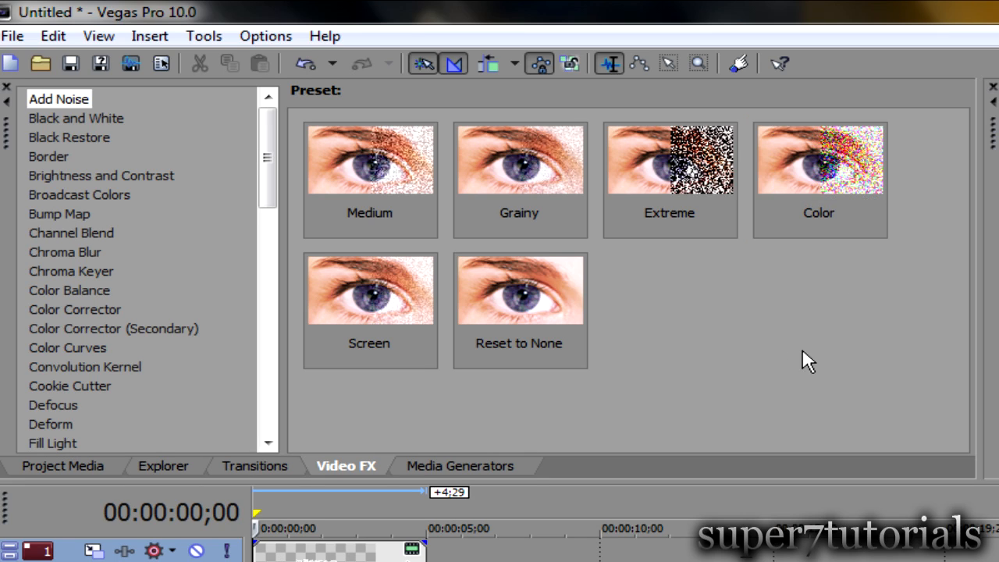
{"action": "left_click", "coordinate": [33, 99]}
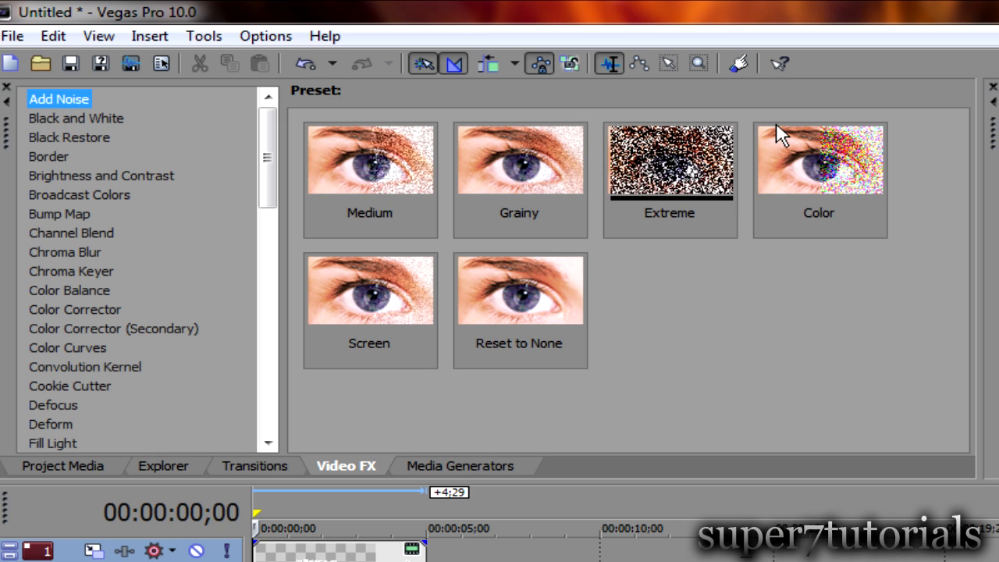
{"action": "left_click", "coordinate": [824, 140]}
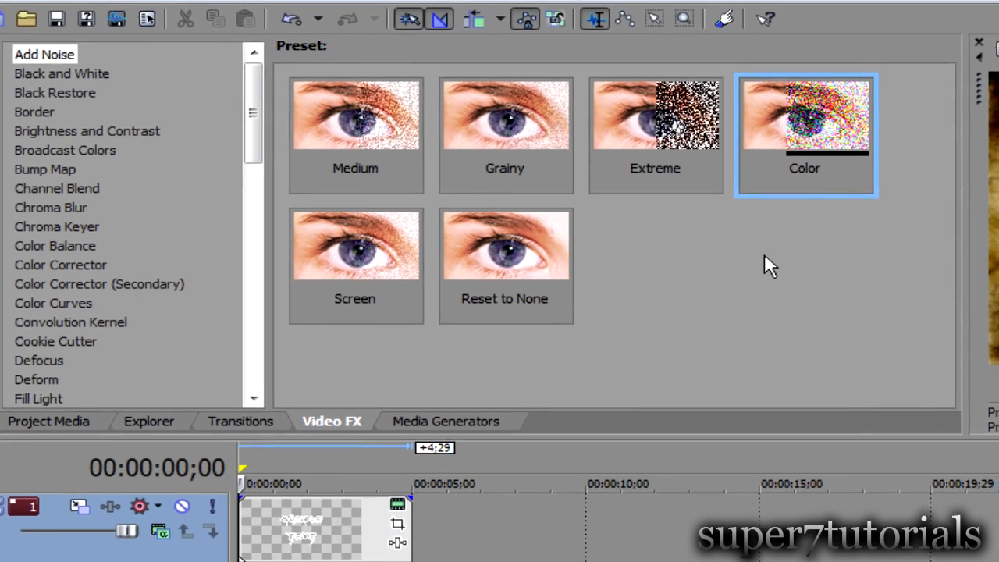
{"action": "left_click_drag", "start_coordinate": [823, 149], "coordinate": [265, 561]}
{"action": "left_click_drag", "start_coordinate": [232, 455], "coordinate": [227, 451]}
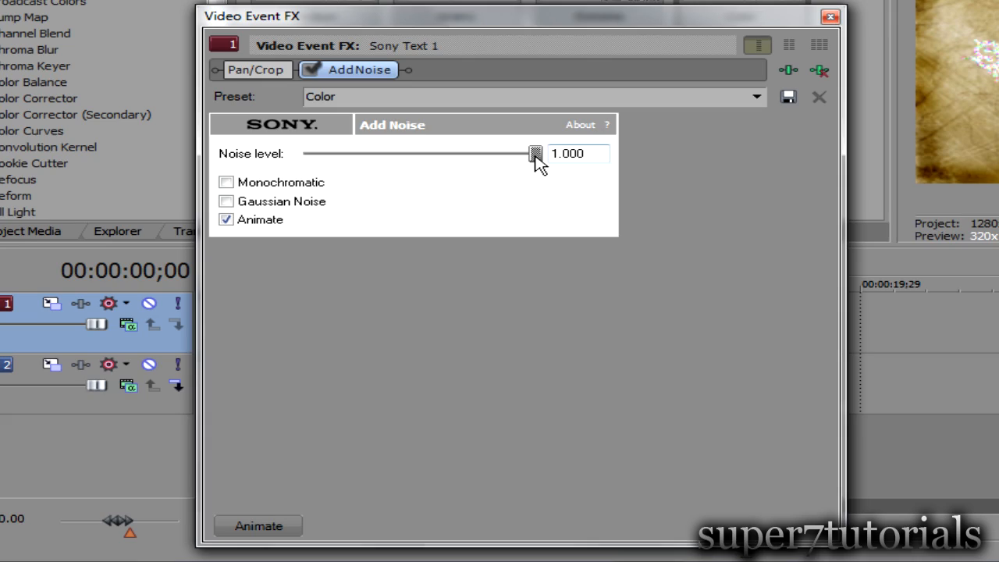
Set the title's starting noise level to 0.000 and show the effect's keyframe timeline
{"action": "left_click_drag", "start_coordinate": [536, 156], "coordinate": [305, 154]}
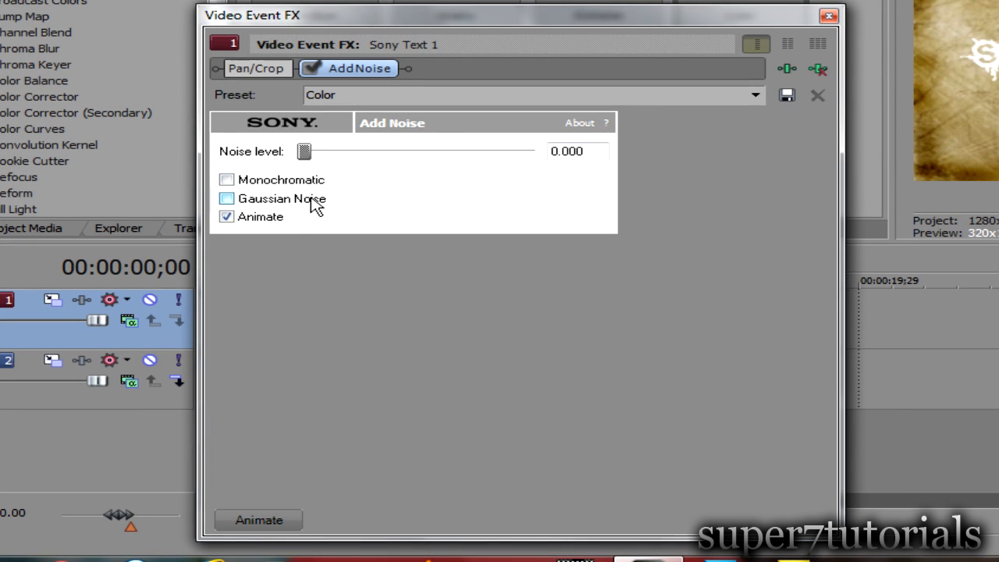
{"action": "left_click", "coordinate": [260, 519]}
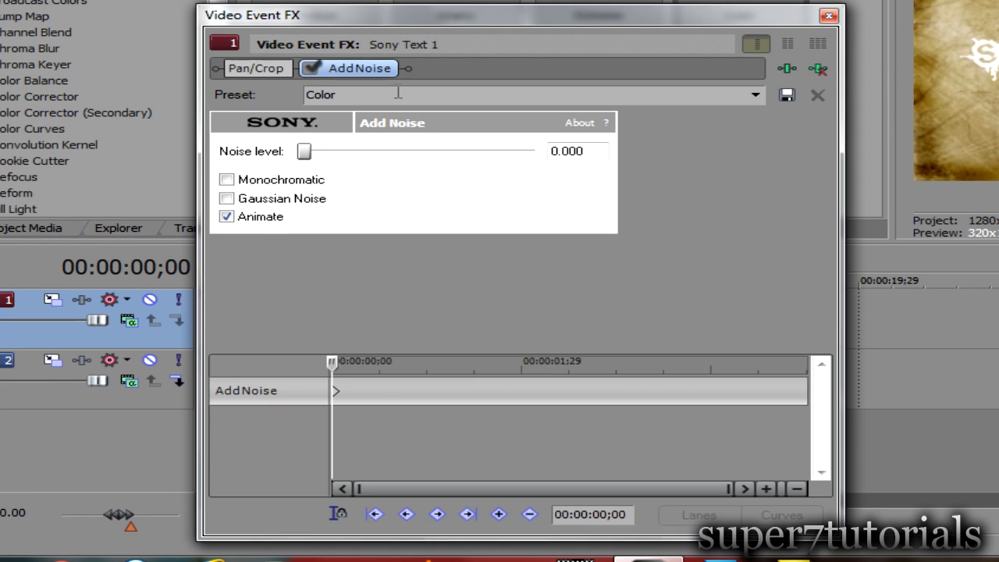
{"action": "left_click_drag", "start_coordinate": [488, 14], "coordinate": [667, 17]}
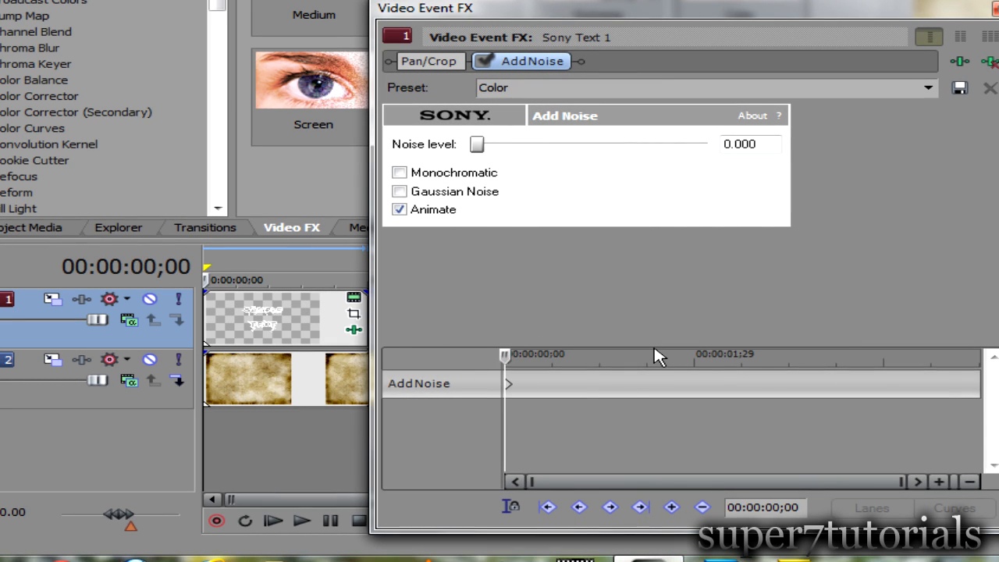
Add an Add Noise keyframe at 00:00:01;00 and set its noise level to 1.000
{"action": "left_click", "coordinate": [603, 383]}
{"action": "left_click", "coordinate": [601, 382]}
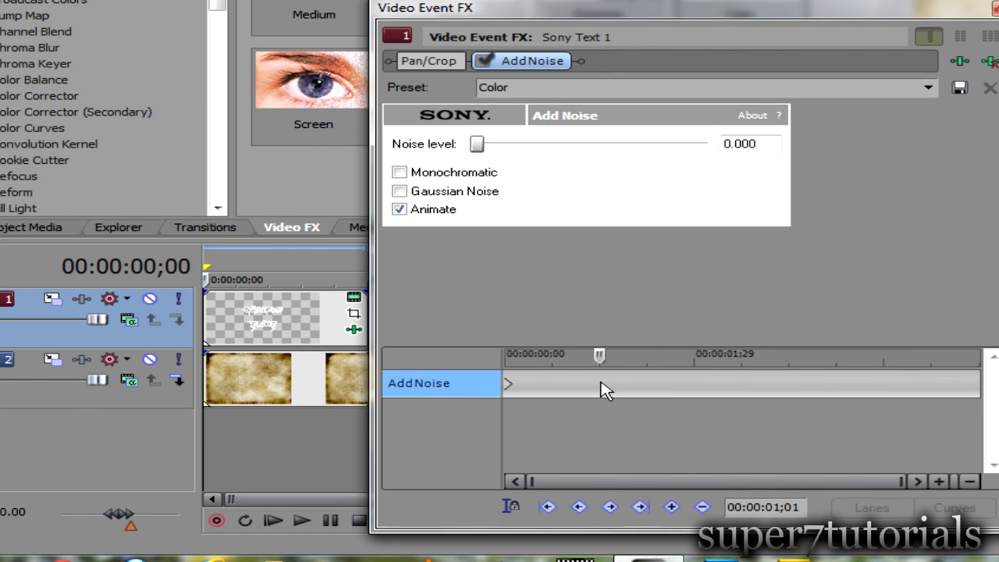
{"action": "left_click", "coordinate": [671, 507]}
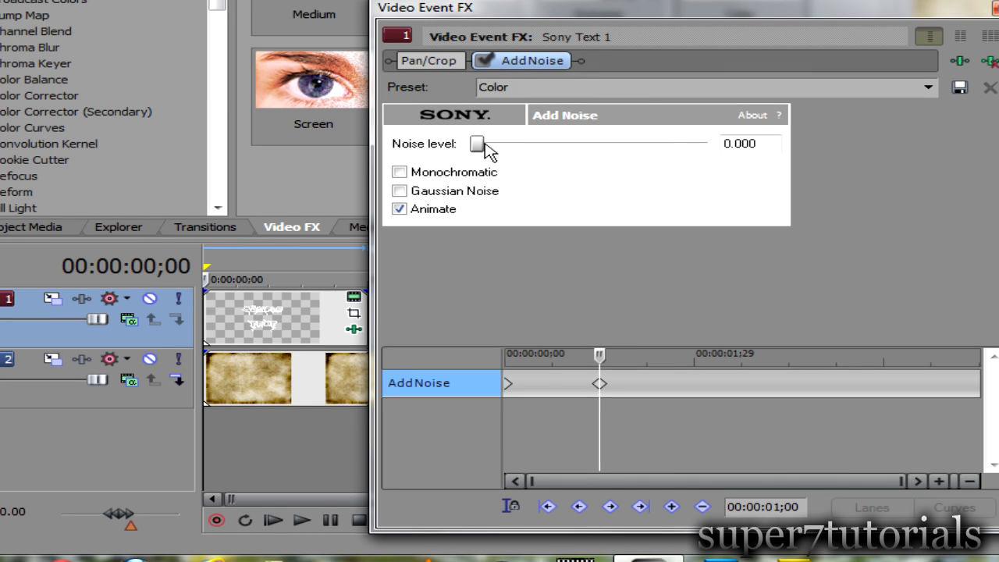
{"action": "left_click_drag", "start_coordinate": [476, 145], "coordinate": [720, 154]}
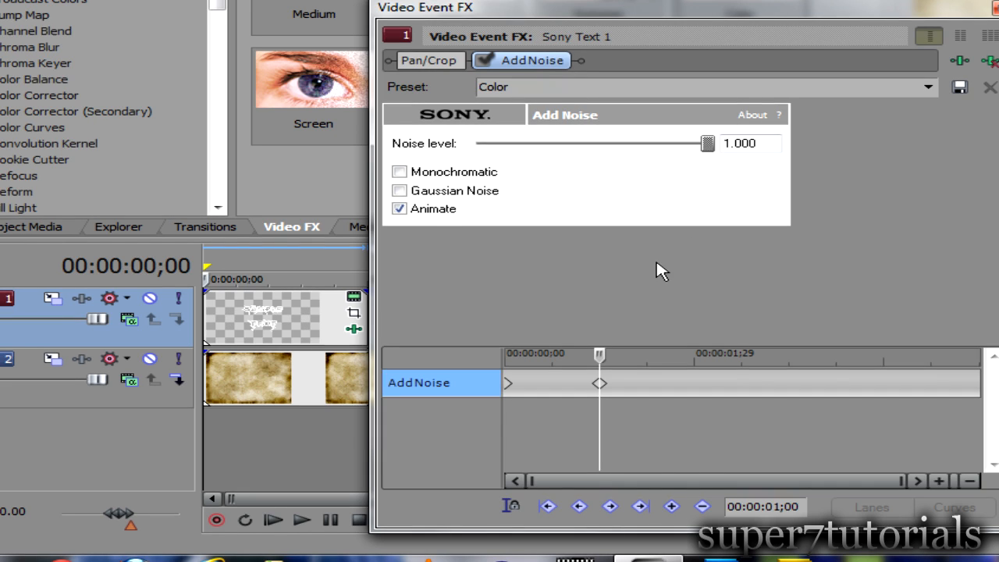
Close the effect settings and play the title from the project start to preview the noise animation
{"action": "left_click_drag", "start_coordinate": [211, 279], "coordinate": [181, 275]}
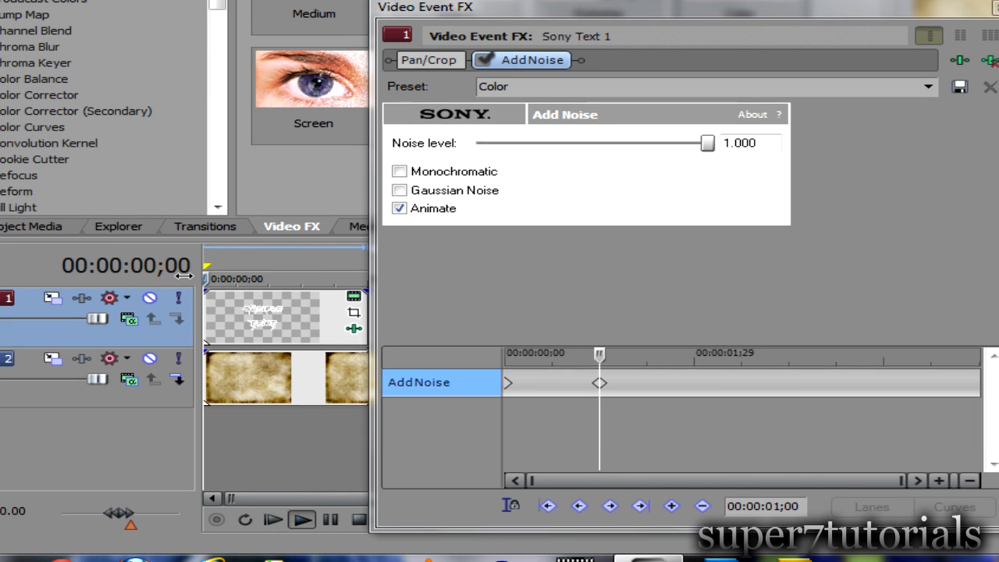
{"action": "left_click", "coordinate": [996, 7]}
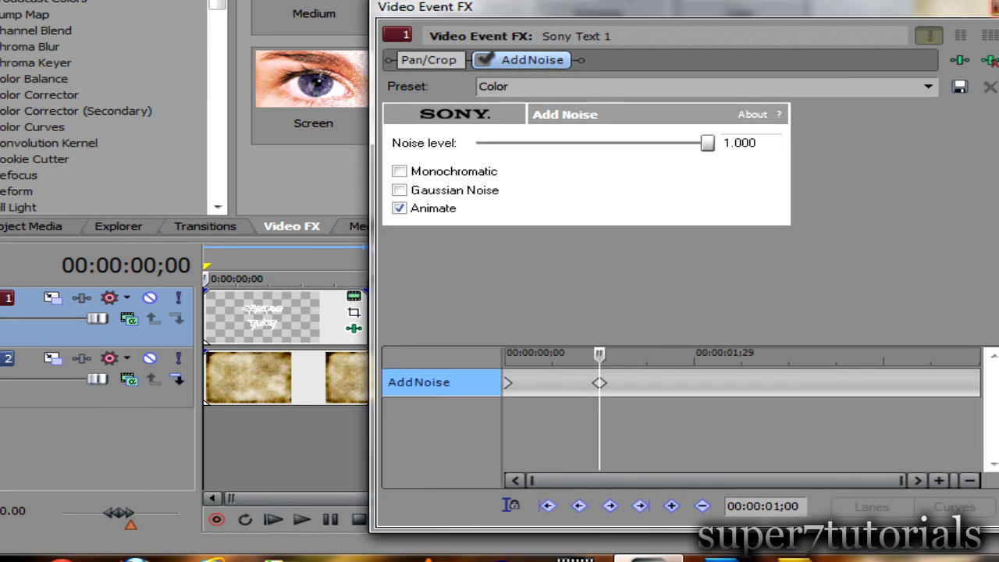
{"action": "key", "text": "space"}
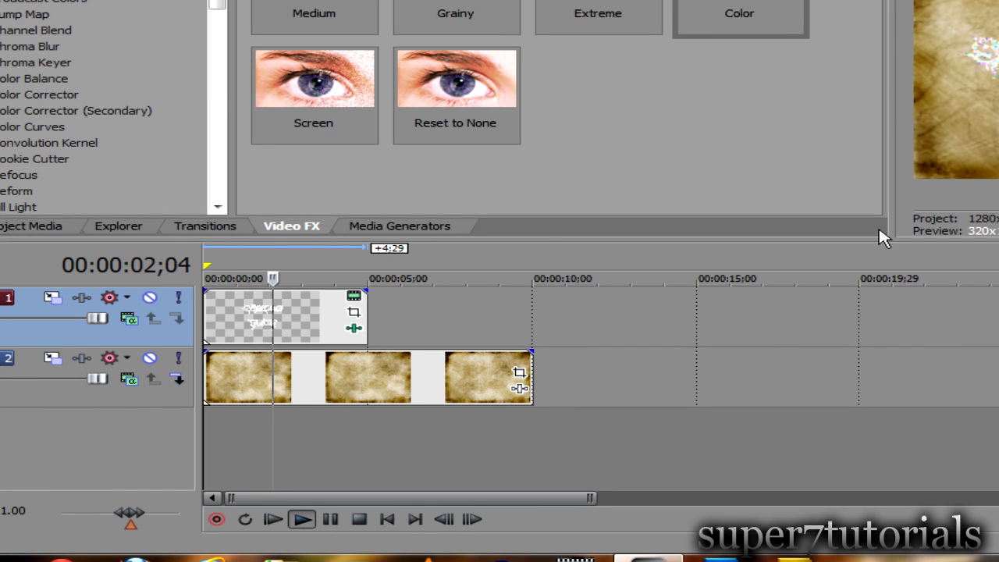
{"action": "key", "text": "space"}
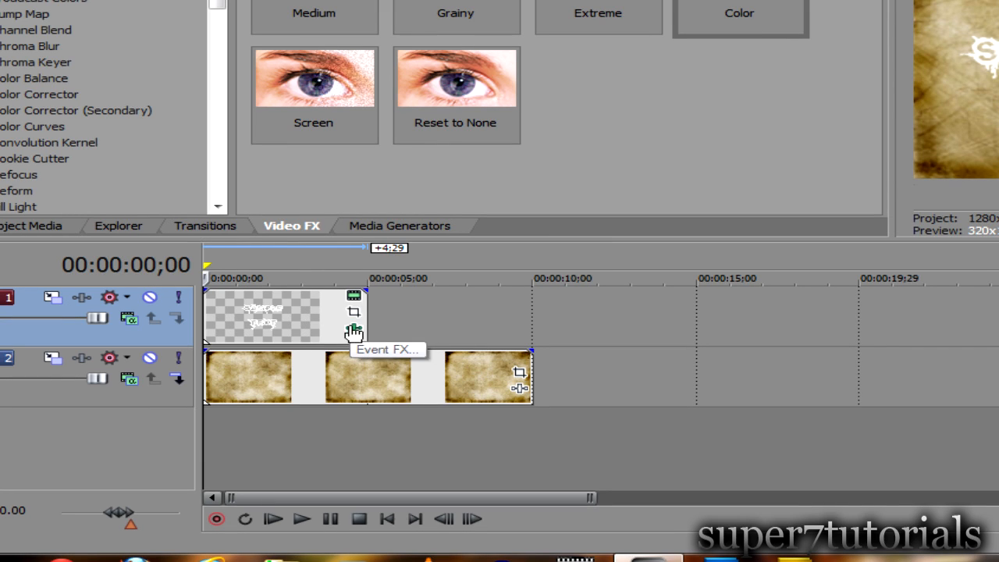
Try red as the title's text color, preview the playback, and check the title's Add Noise settings
{"action": "left_click", "coordinate": [354, 295]}
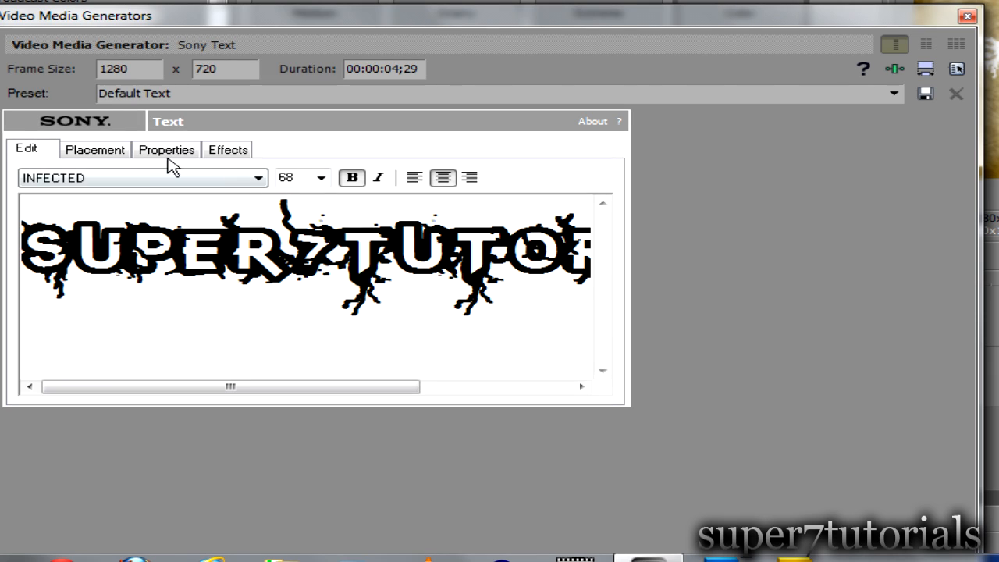
{"action": "left_click", "coordinate": [167, 152]}
{"action": "left_click", "coordinate": [178, 255]}
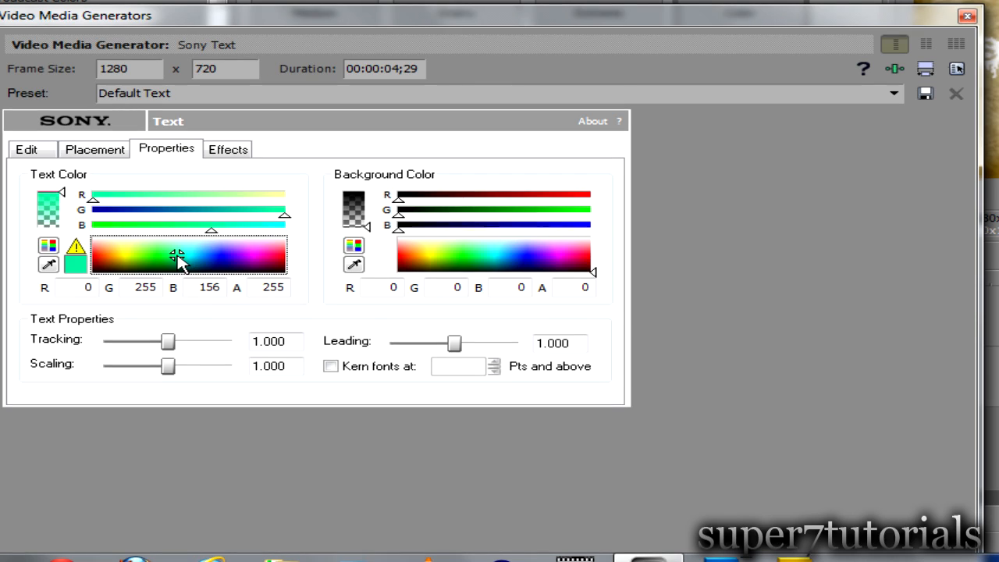
{"action": "left_click_drag", "start_coordinate": [177, 257], "coordinate": [69, 253]}
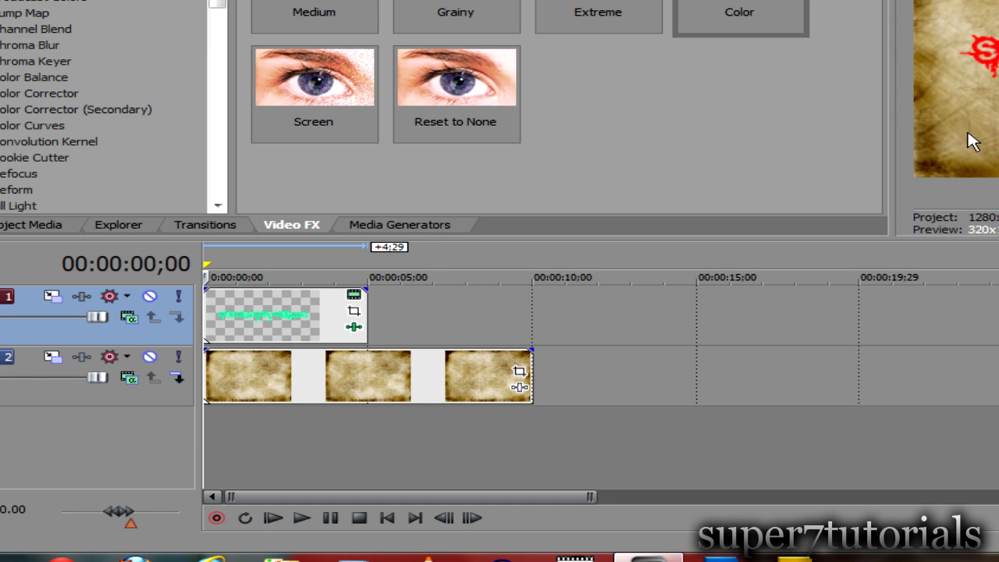
{"action": "key", "text": "space"}
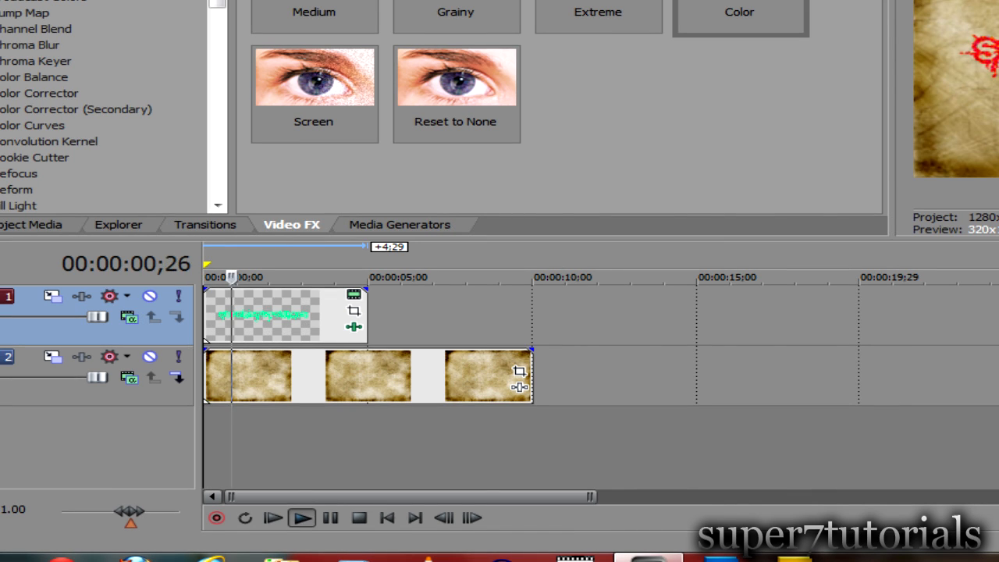
{"action": "key", "text": "space"}
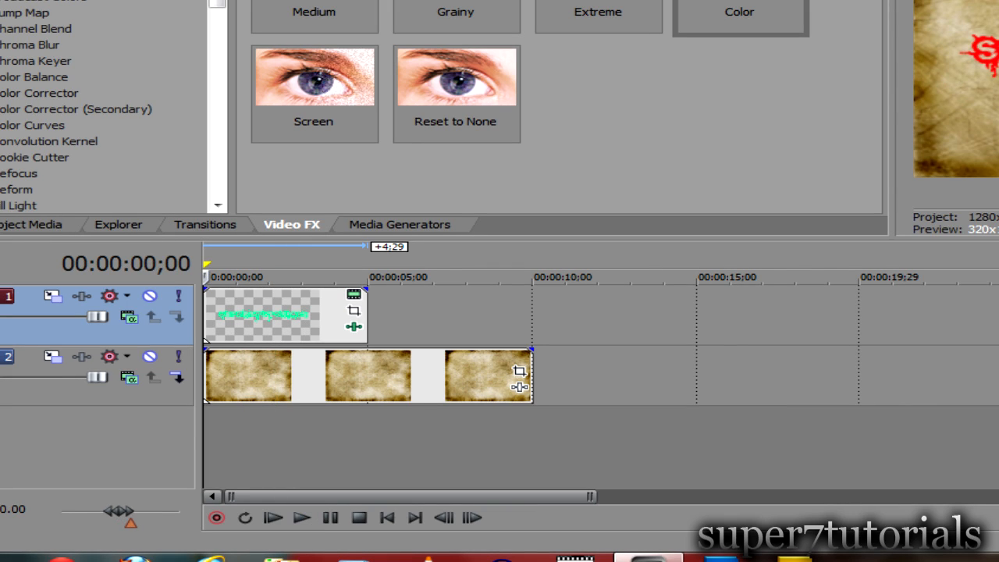
{"action": "left_click", "coordinate": [354, 326]}
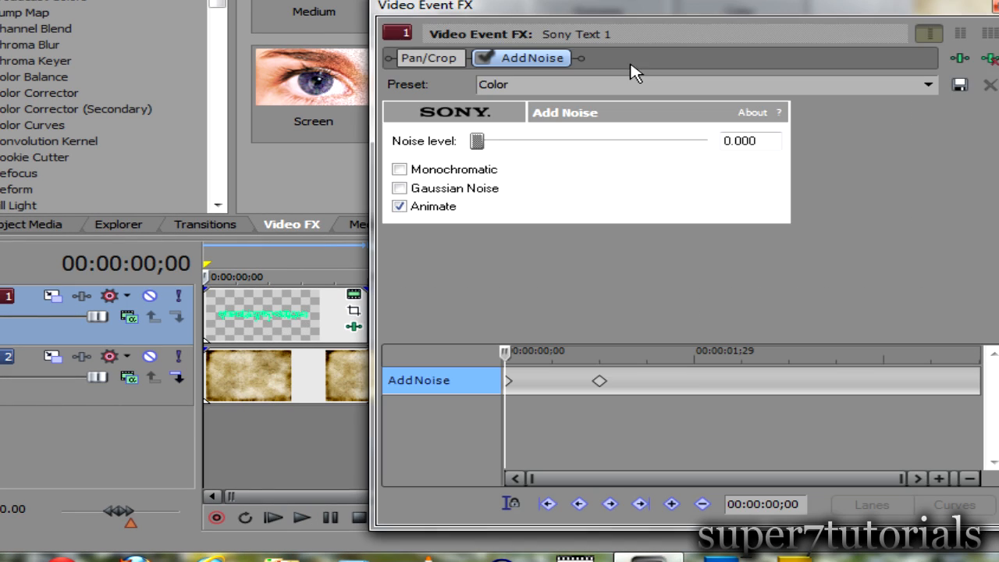
{"action": "left_click", "coordinate": [995, 7]}
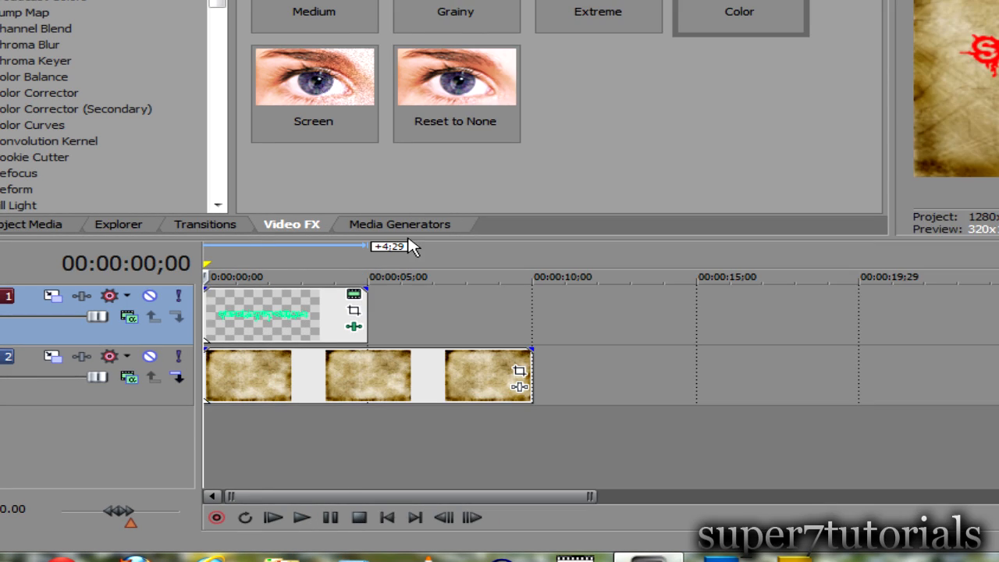
Set the title's text color back to white and close the text generator
{"action": "left_click", "coordinate": [355, 296]}
{"action": "left_click", "coordinate": [116, 156]}
{"action": "left_click", "coordinate": [166, 149]}
{"action": "left_click", "coordinate": [188, 237]}
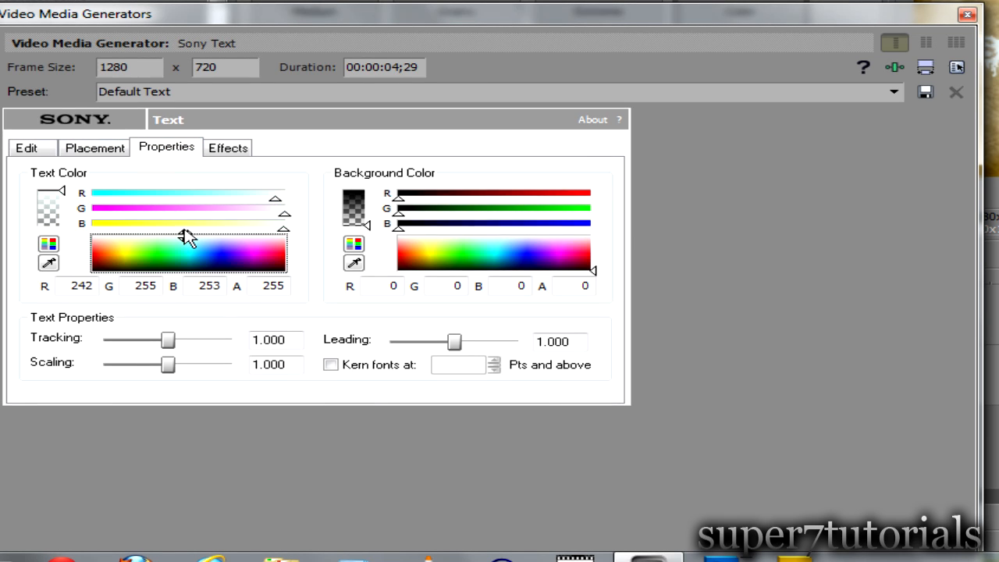
{"action": "left_click", "coordinate": [187, 235]}
{"action": "left_click", "coordinate": [967, 14]}
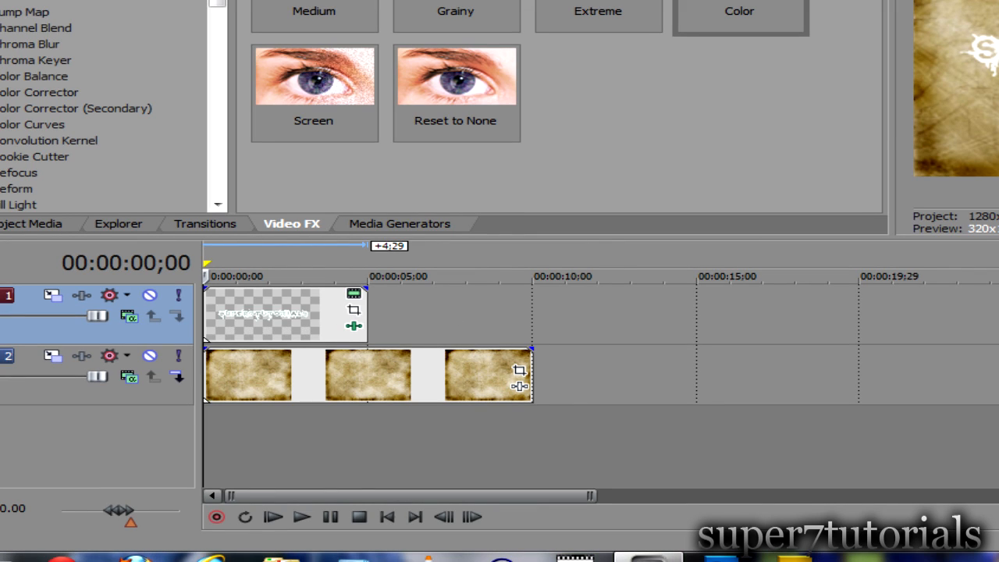
Play the project from the start to preview the noise on the white title, then stop playback
{"action": "key", "text": "space"}
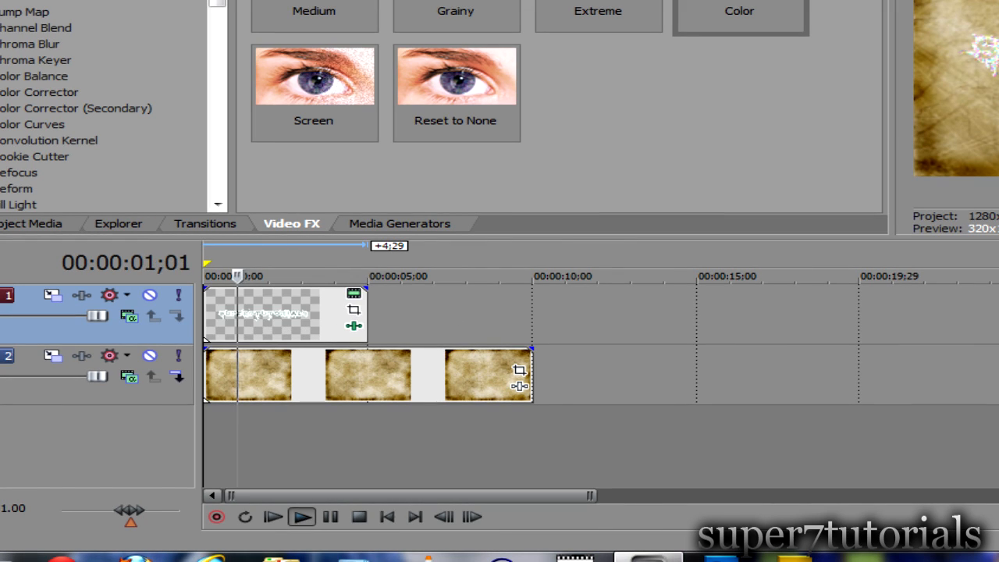
{"action": "key", "text": "space"}
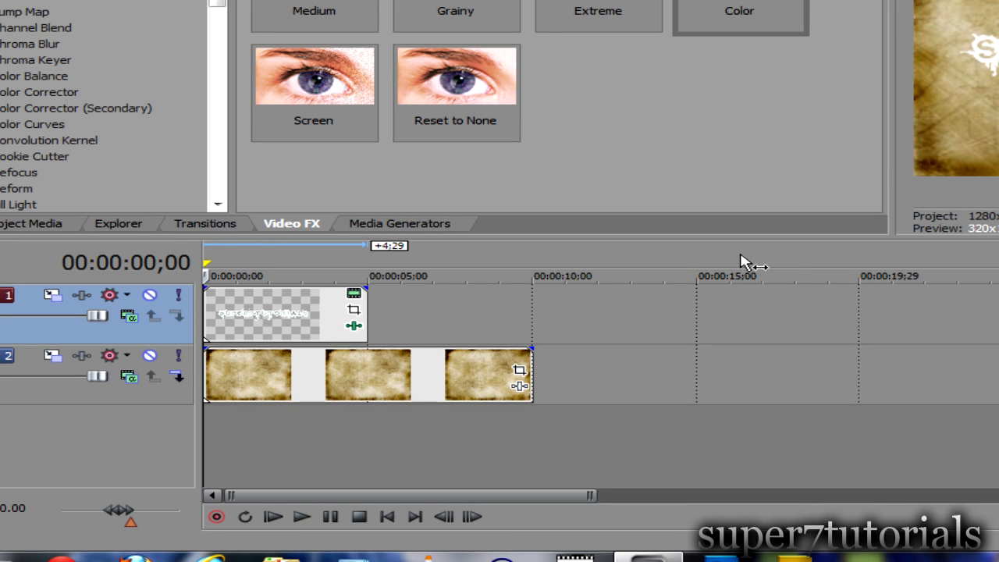
{"action": "left_click", "coordinate": [354, 293]}
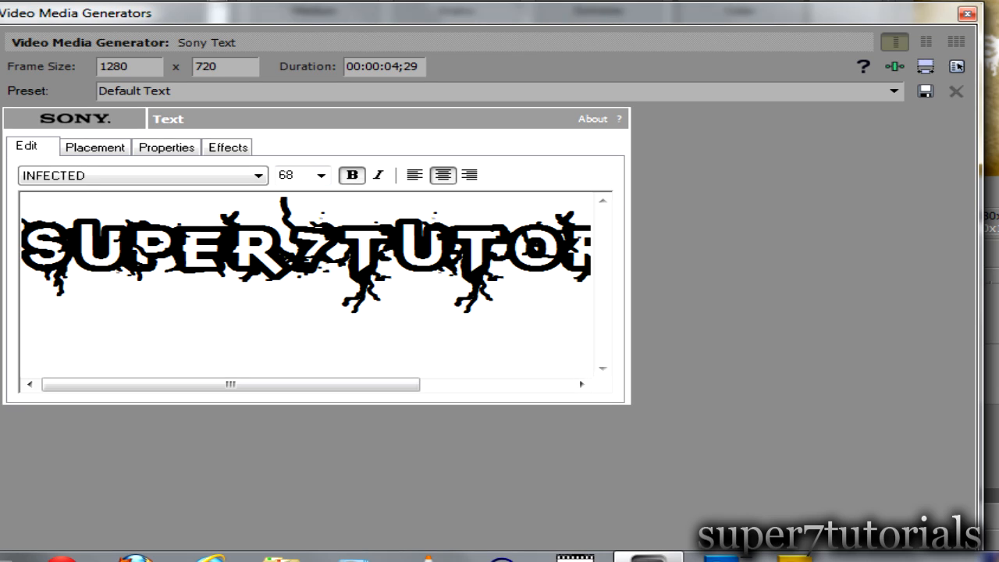
{"action": "left_click", "coordinate": [967, 13]}
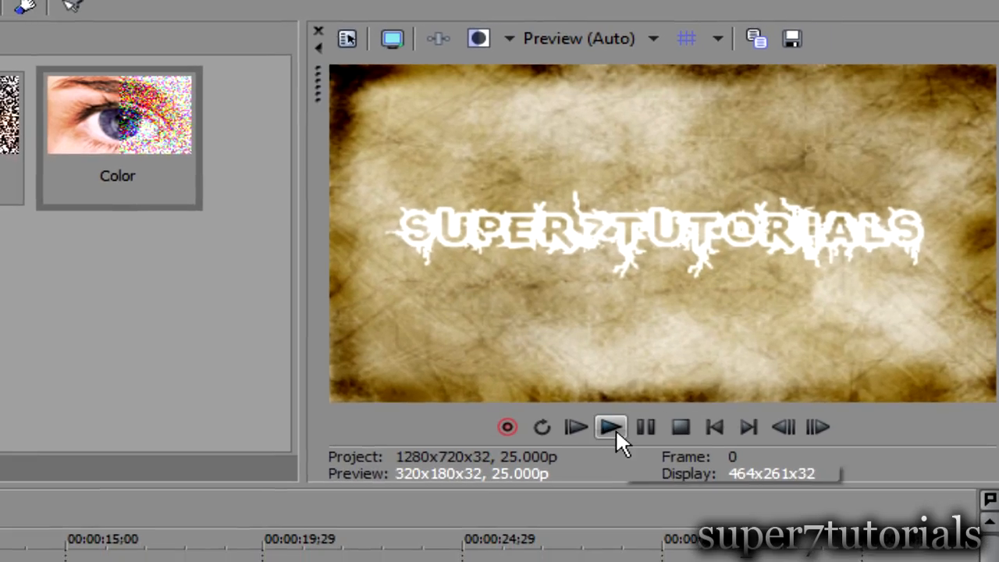
{"action": "left_click", "coordinate": [584, 451]}
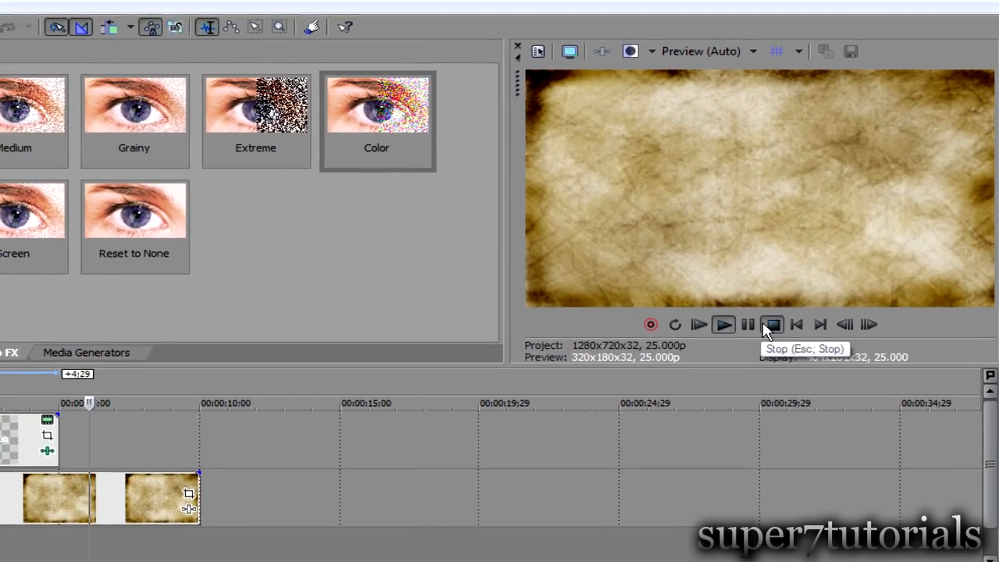
{"action": "left_click", "coordinate": [756, 342]}
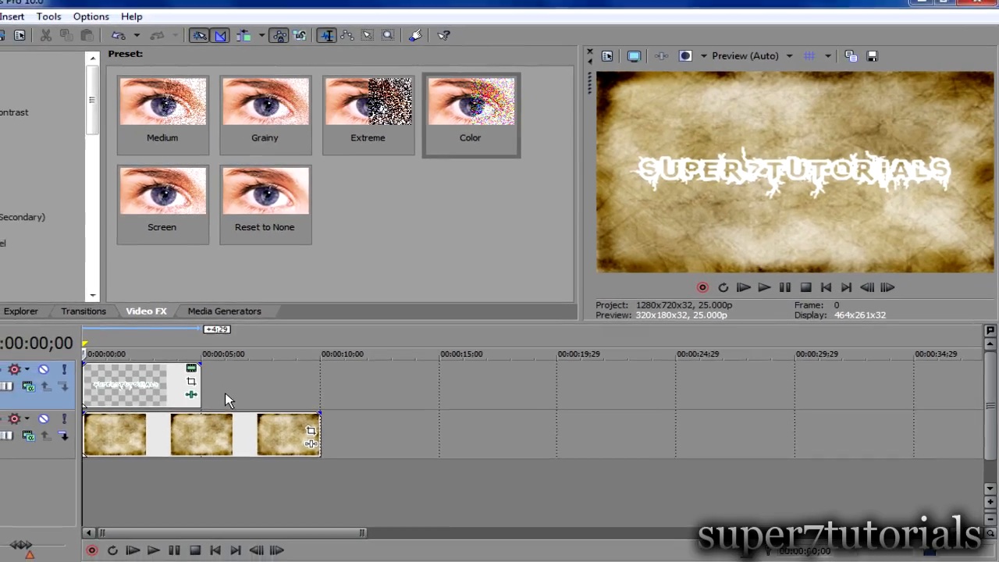
Insert a second Sony Text event with the Default Text preset on the title's track
{"action": "right_click", "coordinate": [240, 388]}
{"action": "left_click", "coordinate": [323, 377]}
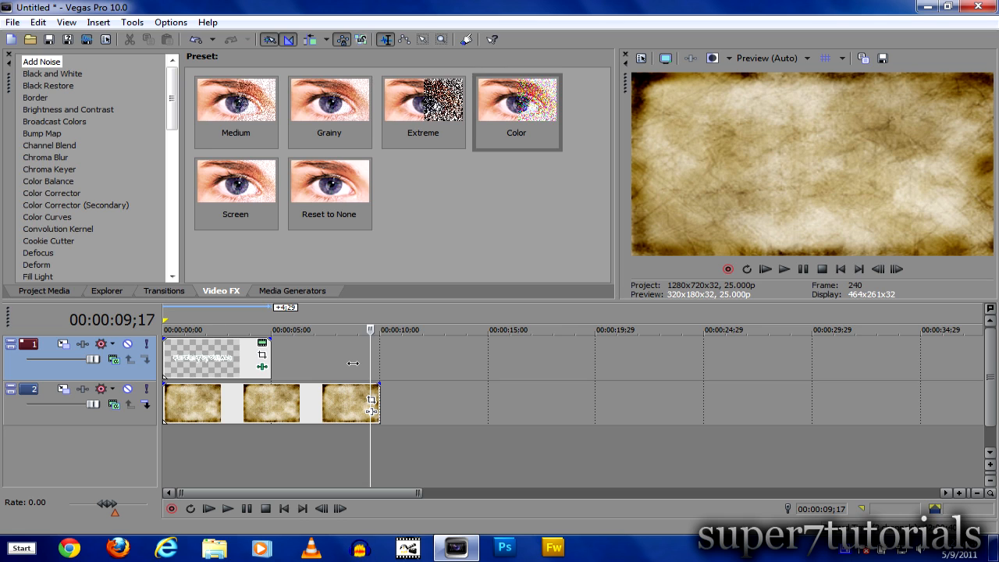
{"action": "right_click", "coordinate": [316, 358]}
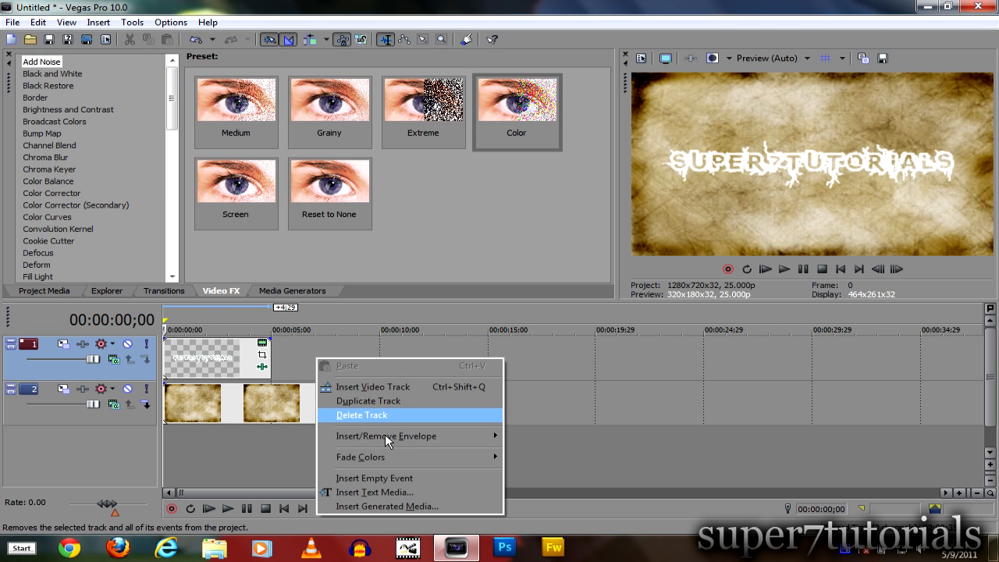
{"action": "left_click", "coordinate": [367, 493]}
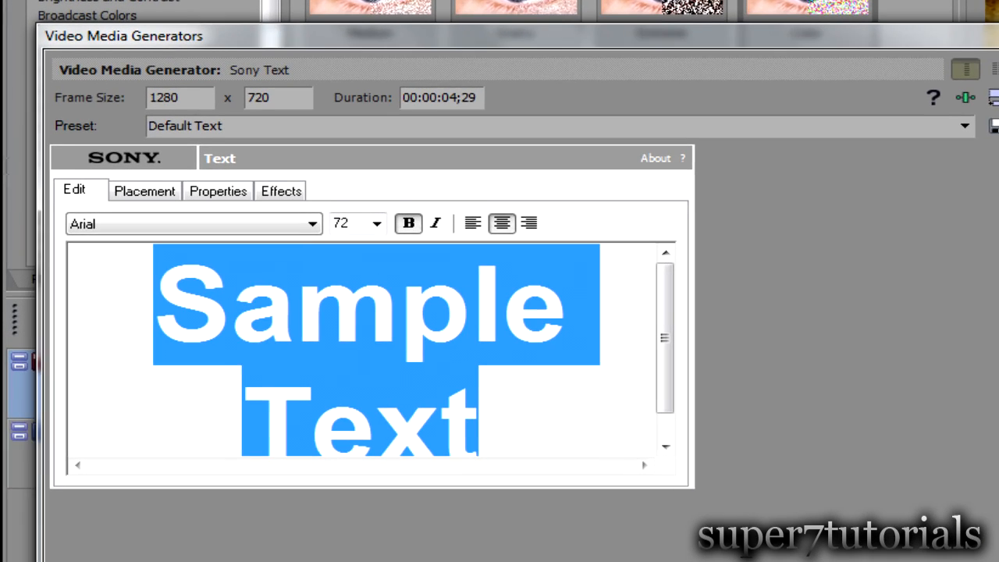
{"action": "key", "text": "Delete"}
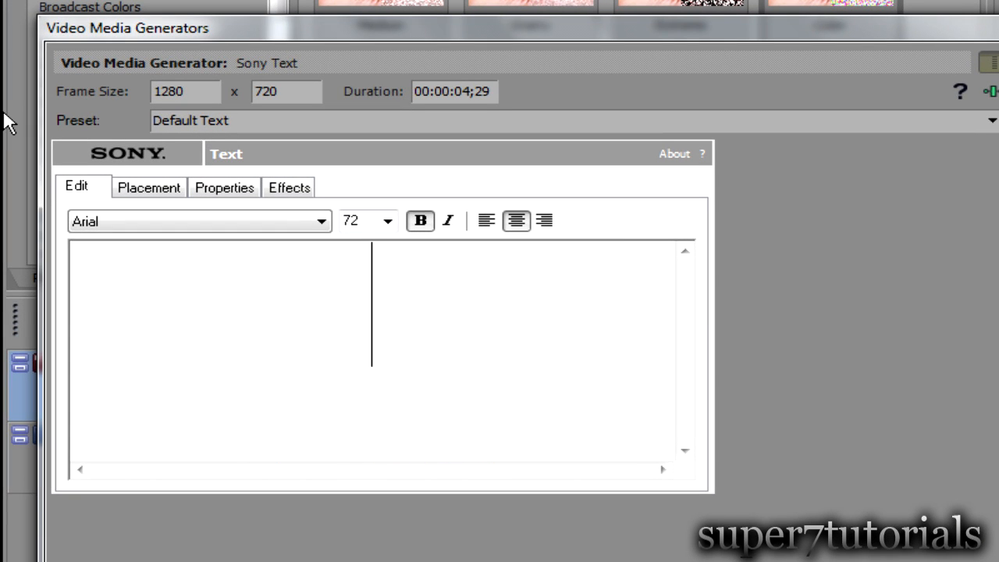
{"action": "type", "text": "PRES"}
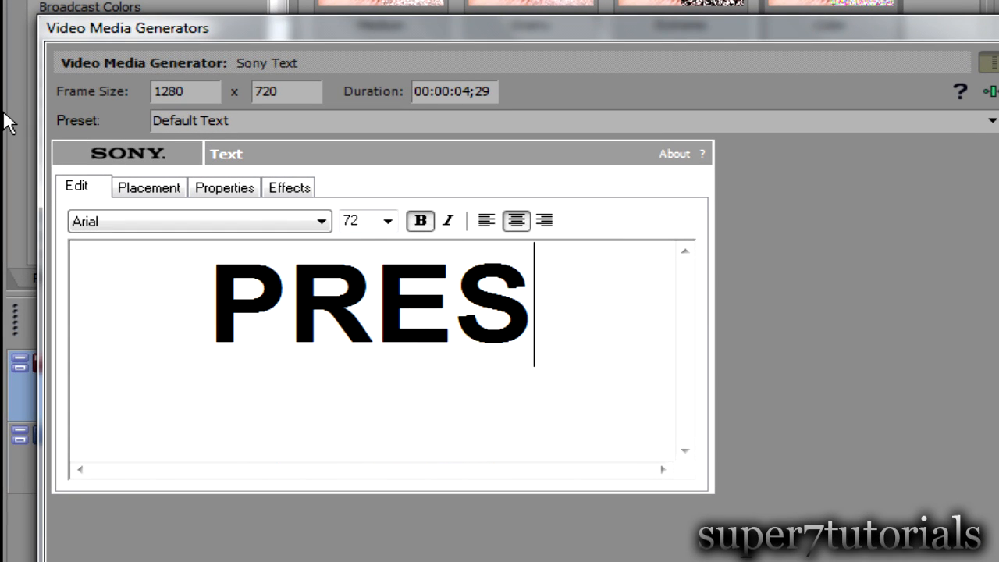
{"action": "type", "text": "ENTS"}
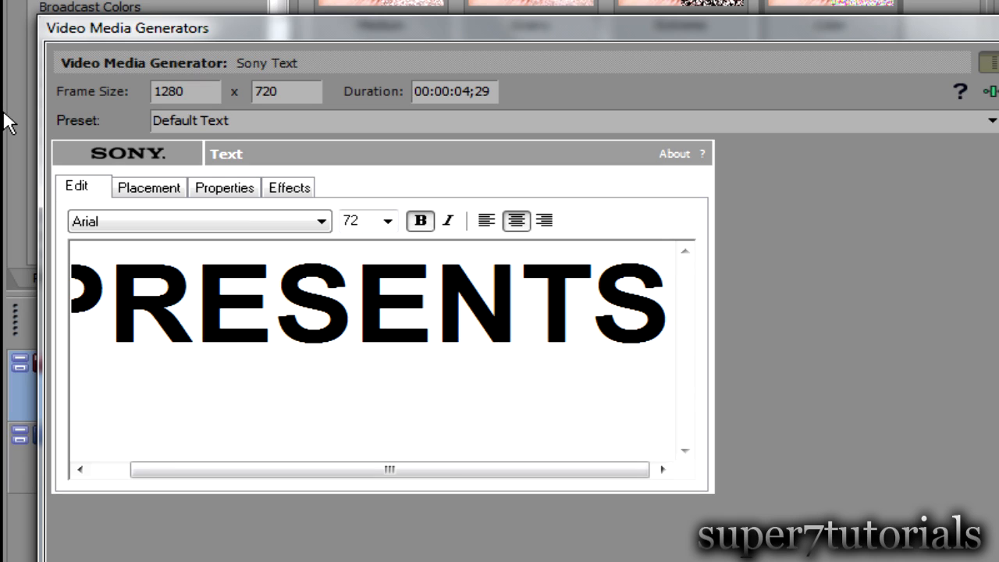
{"action": "key", "text": "BackSpace"}
{"action": "key", "text": "BackSpace"}
{"action": "key", "text": "BackSpace"}
{"action": "key", "text": "BackSpace"}
{"action": "key", "text": "BackSpace"}
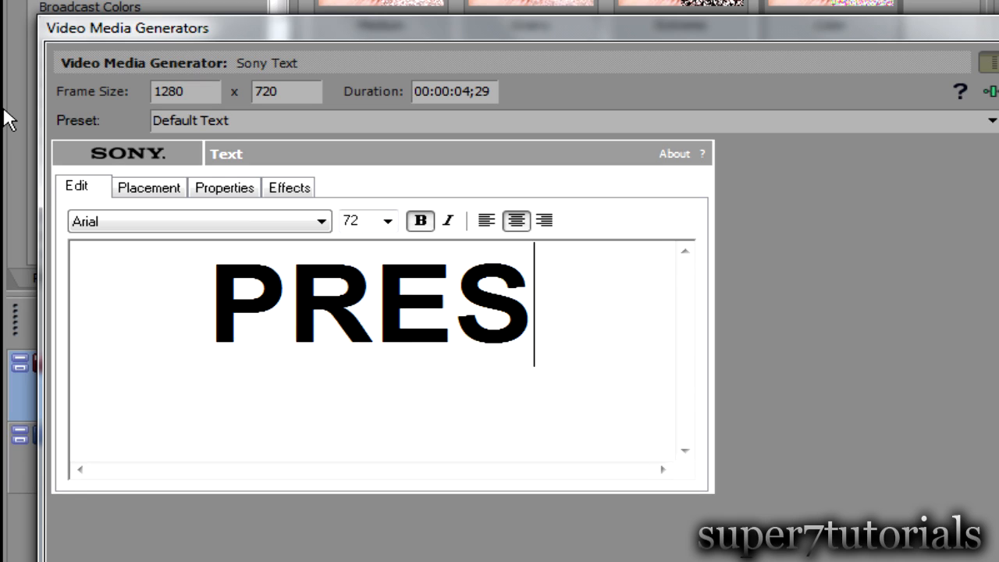
{"action": "key", "text": "BackSpace"}
{"action": "key", "text": "BackSpace"}
{"action": "key", "text": "BackSpace"}
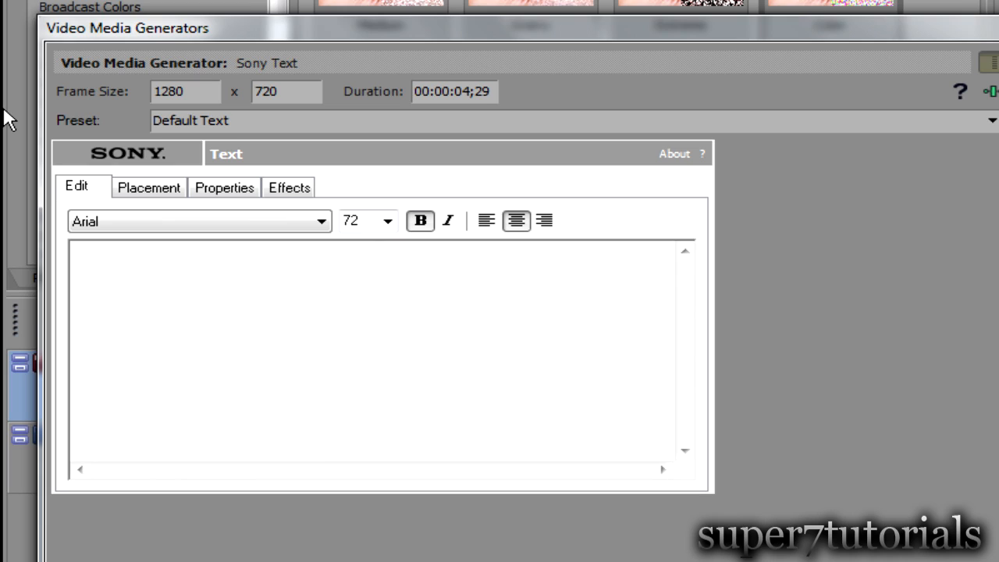
Replace the sample text with "presents" in lowercase, set its font size to 22, and close the text generator
{"action": "type", "text": "pre"}
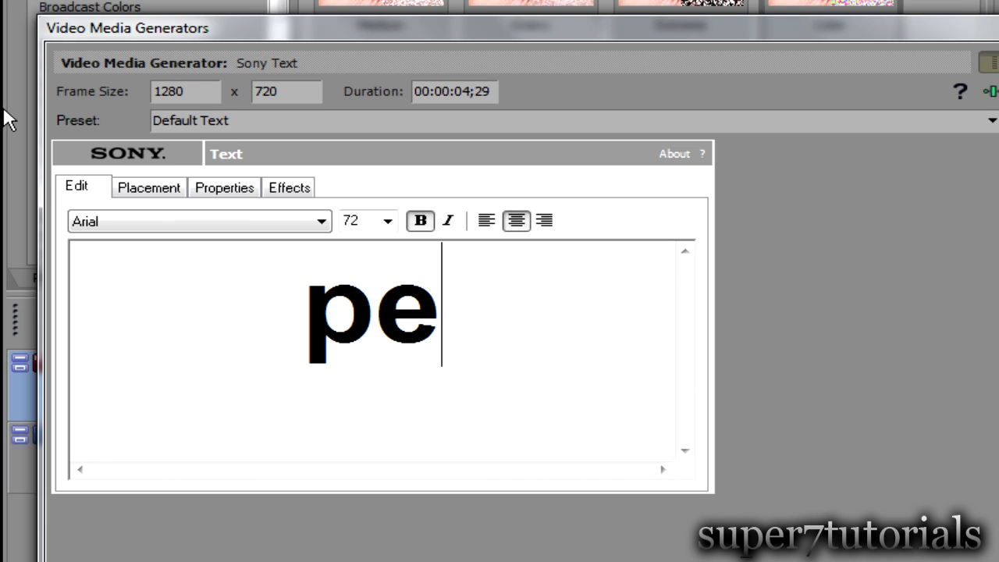
{"action": "type", "text": "sent"}
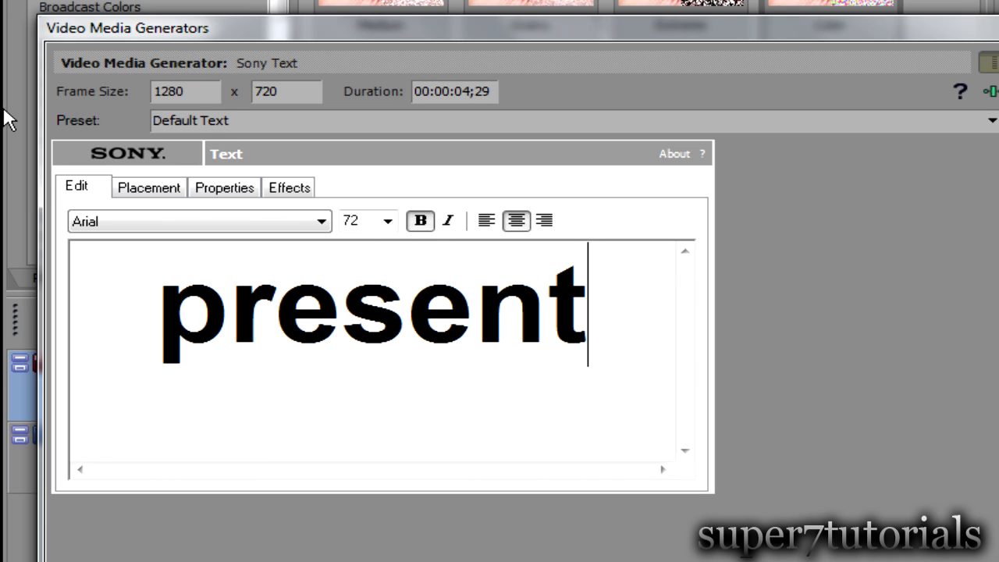
{"action": "type", "text": "s"}
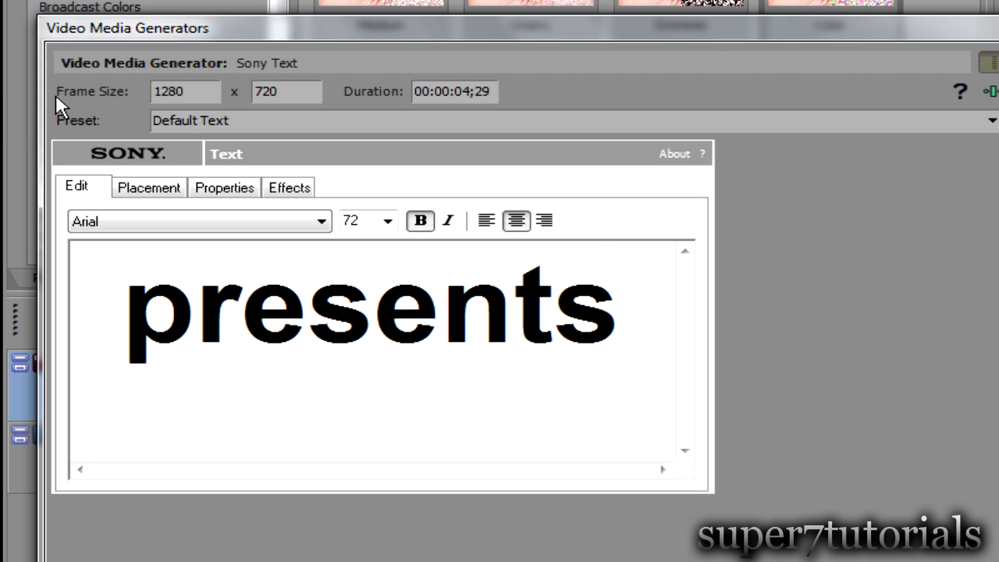
{"action": "left_click", "coordinate": [387, 221]}
{"action": "left_click", "coordinate": [366, 295]}
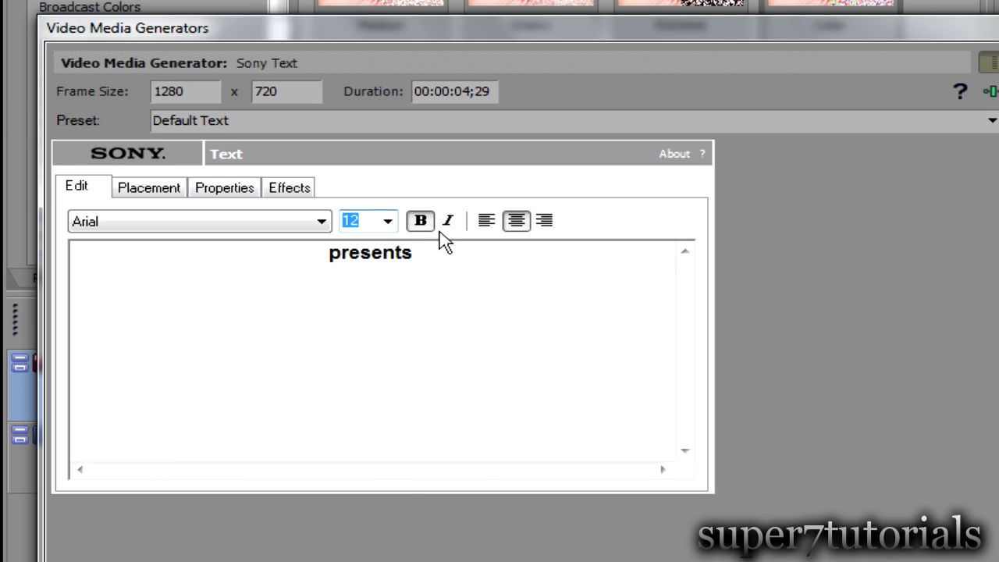
{"action": "left_click", "coordinate": [388, 223]}
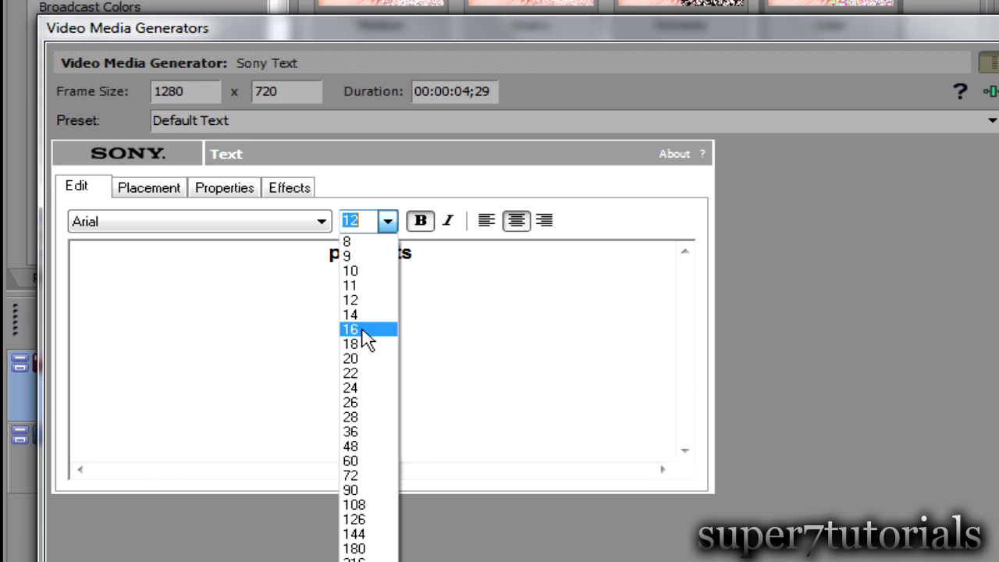
{"action": "left_click", "coordinate": [367, 329]}
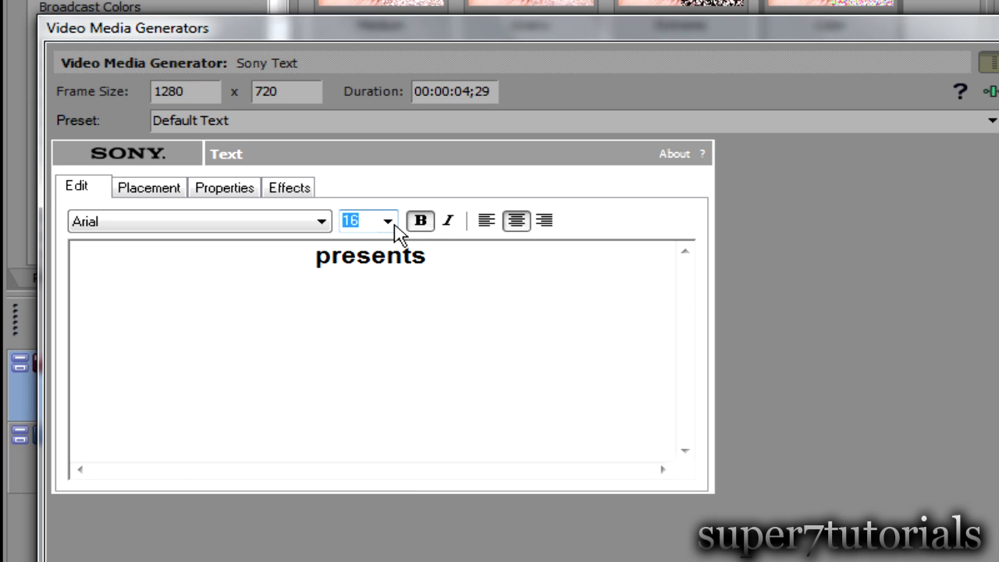
{"action": "left_click", "coordinate": [390, 225]}
{"action": "left_click", "coordinate": [375, 375]}
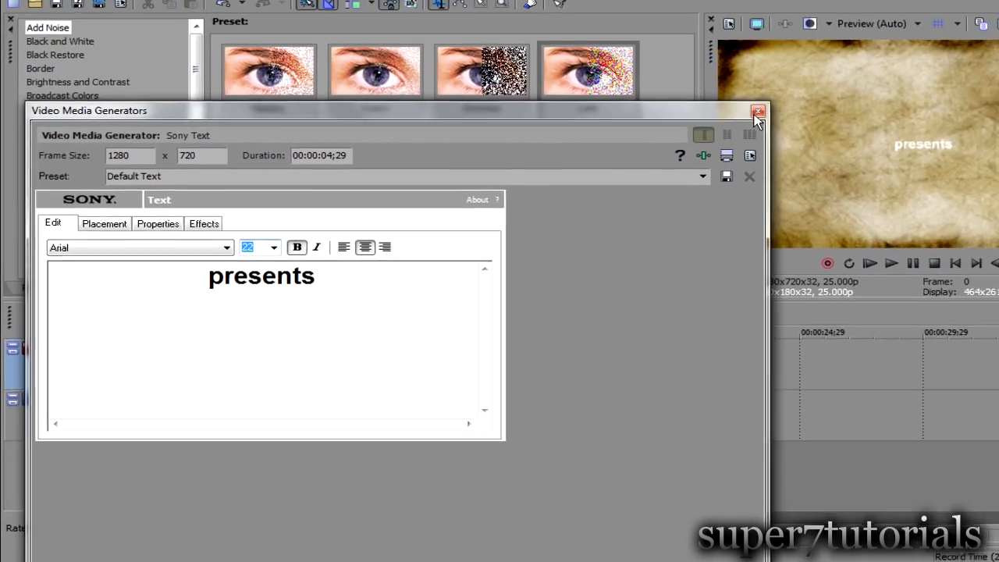
{"action": "left_click", "coordinate": [757, 112]}
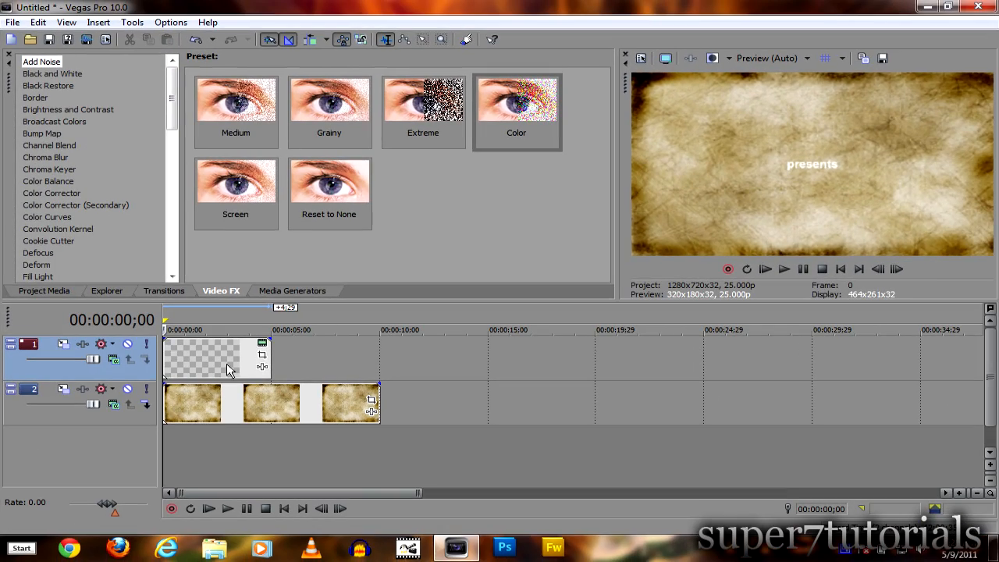
Overlap the "presents" event with the first title in a 0:16 crossfade, and trim it and the background to end together at about 7.8 seconds
{"action": "mouse_move", "coordinate": [449, 386]}
{"action": "left_mouse_down"}
{"action": "mouse_move", "coordinate": [319, 372]}
{"action": "mouse_move", "coordinate": [373, 356]}
{"action": "mouse_move", "coordinate": [358, 359]}
{"action": "left_mouse_up"}
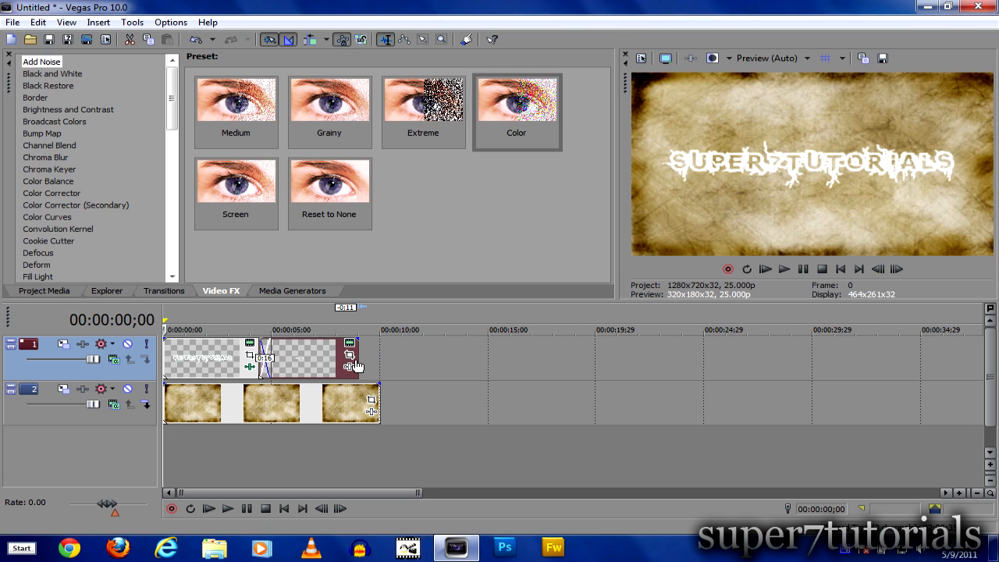
{"action": "scroll", "coordinate": [355, 366], "scroll_direction": "up", "scroll_amount": 1}
{"action": "left_click_drag", "start_coordinate": [448, 400], "coordinate": [387, 398]}
{"action": "left_click_drag", "start_coordinate": [418, 354], "coordinate": [384, 353]}
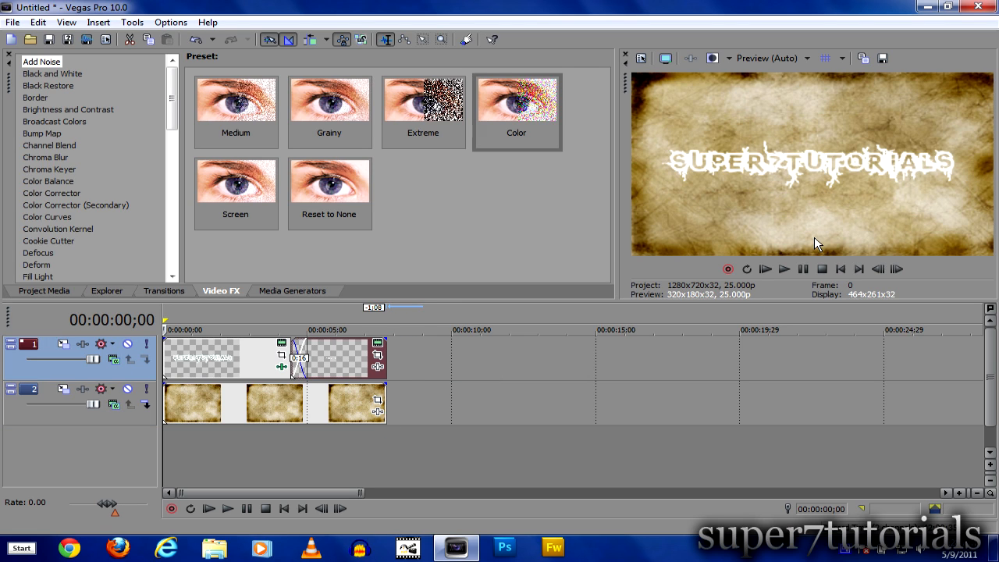
Play the project to check the "presents" title, then set its font size to 48 and show it at 00:00:05;17
{"action": "left_click", "coordinate": [775, 271]}
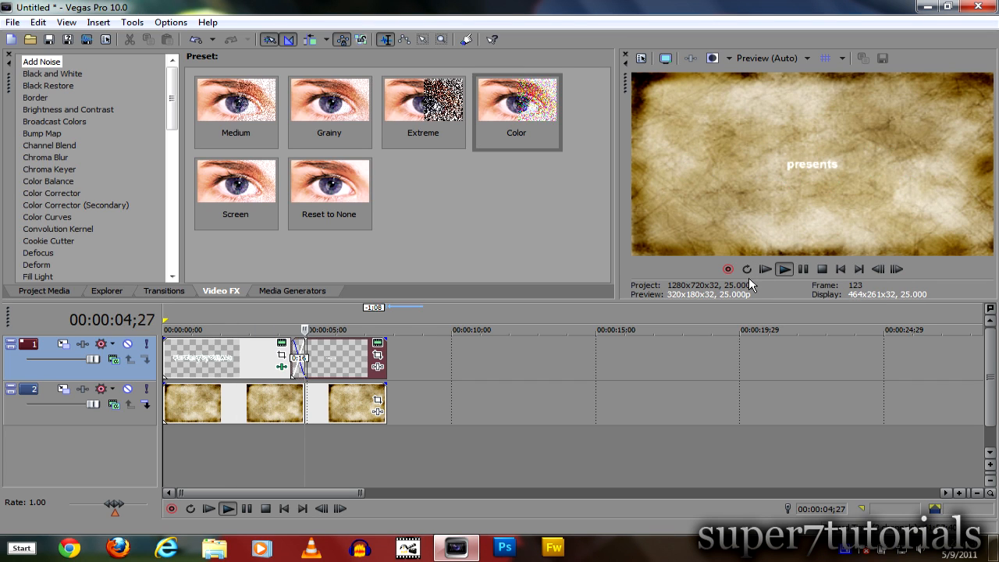
{"action": "left_click", "coordinate": [820, 269]}
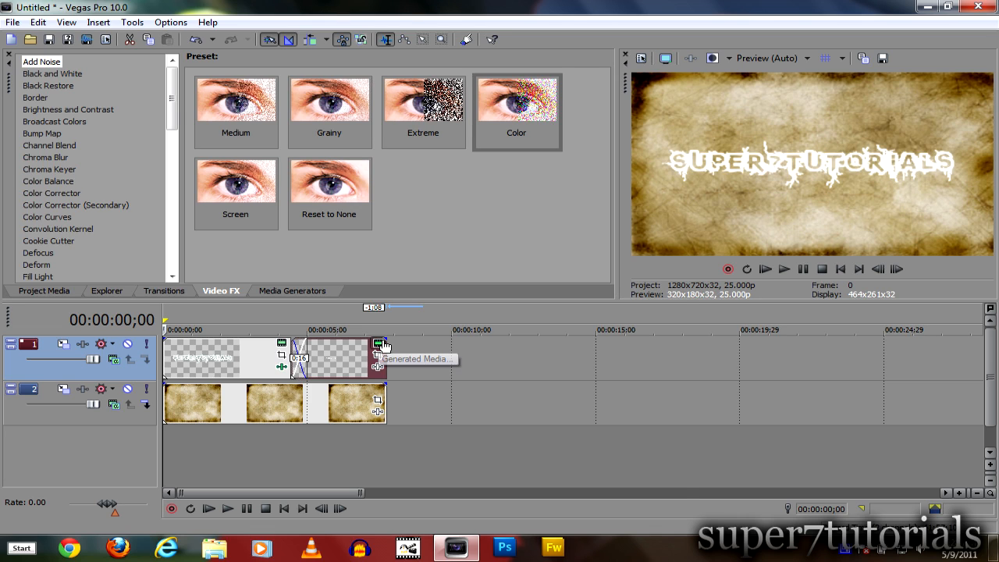
{"action": "left_click", "coordinate": [378, 344]}
{"action": "left_click", "coordinate": [242, 262]}
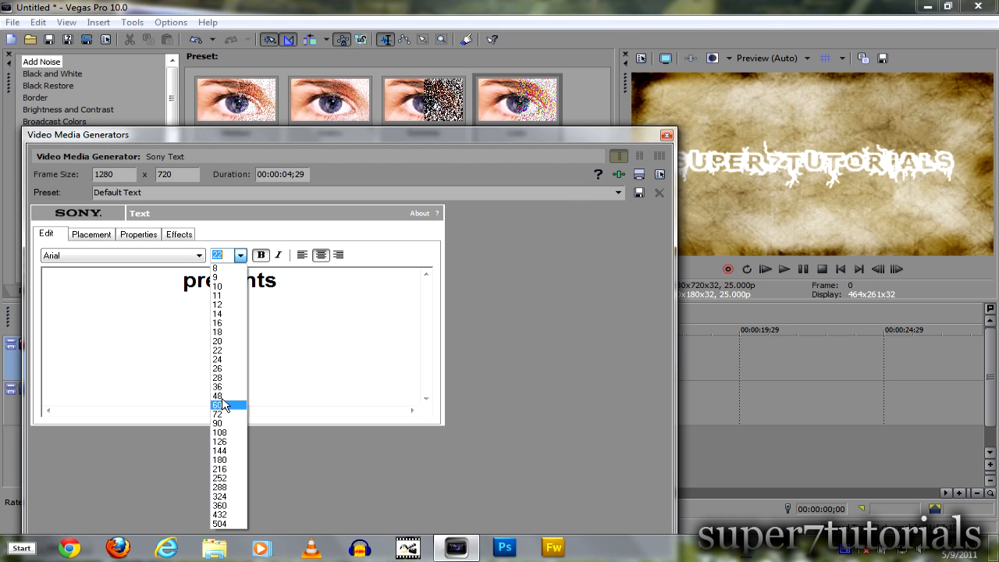
{"action": "left_click", "coordinate": [224, 405]}
{"action": "left_click", "coordinate": [666, 135]}
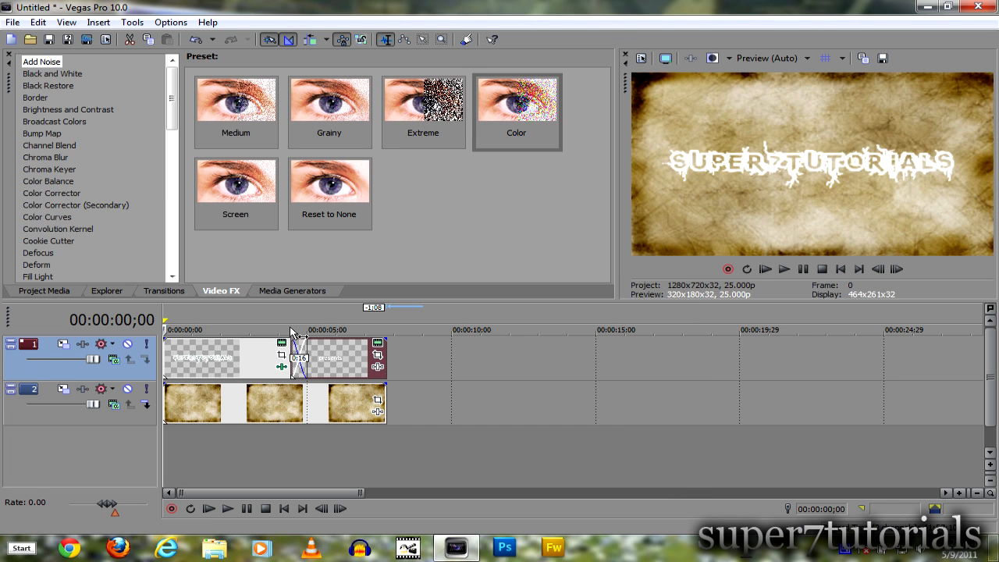
{"action": "left_click", "coordinate": [326, 364]}
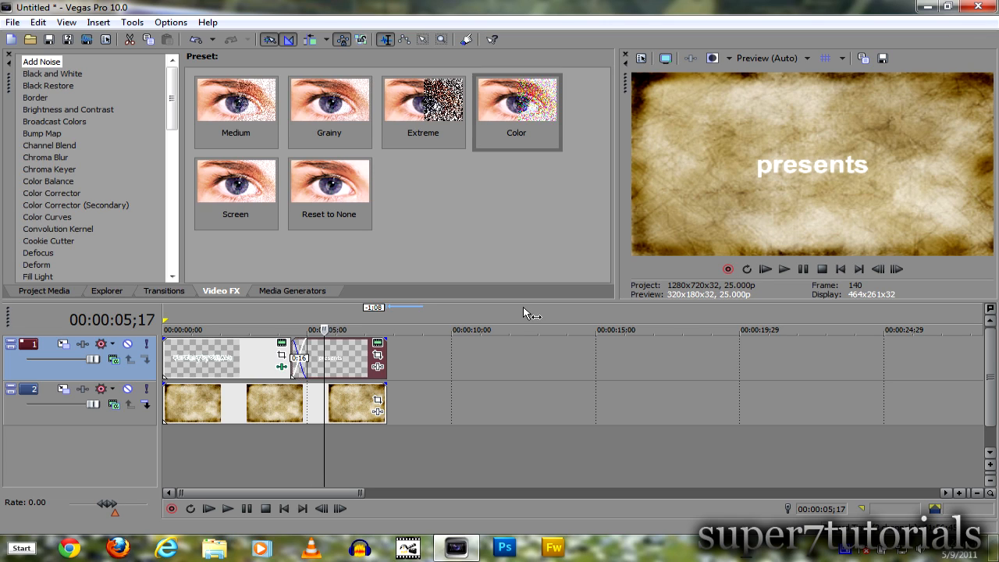
Reopen the "presents" event's generated media and set the text color to black
{"action": "left_click", "coordinate": [377, 352]}
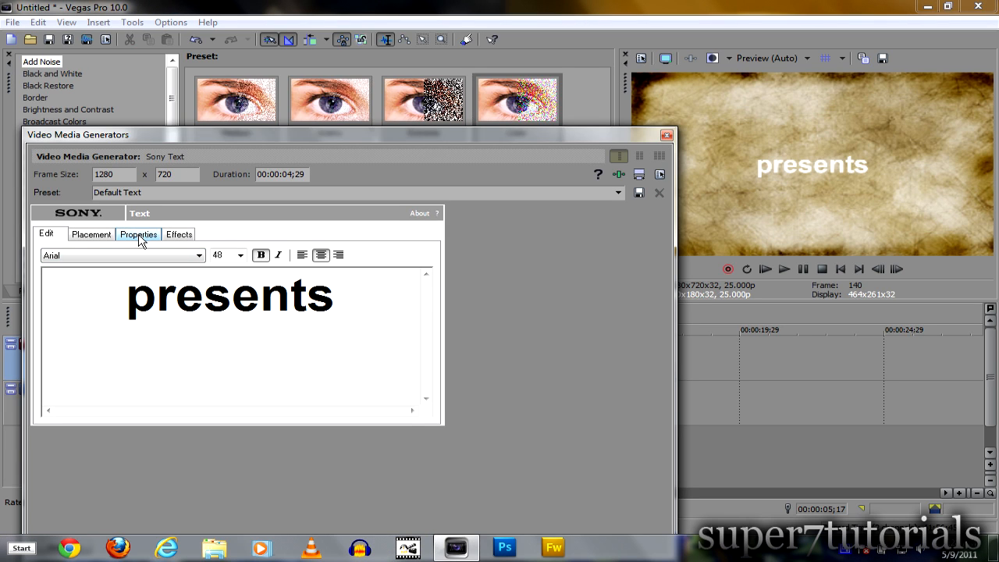
{"action": "left_click", "coordinate": [139, 235]}
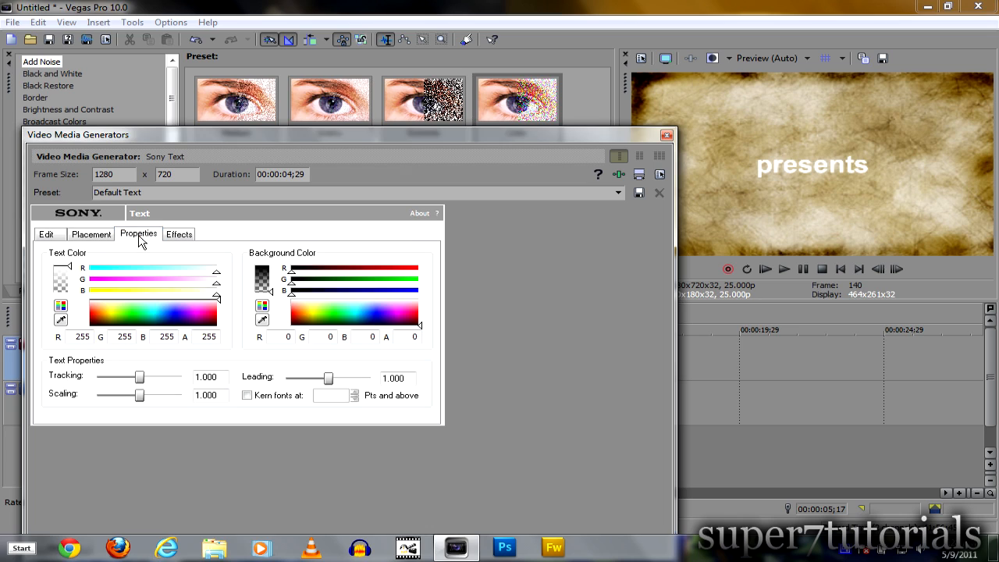
{"action": "left_click", "coordinate": [142, 324]}
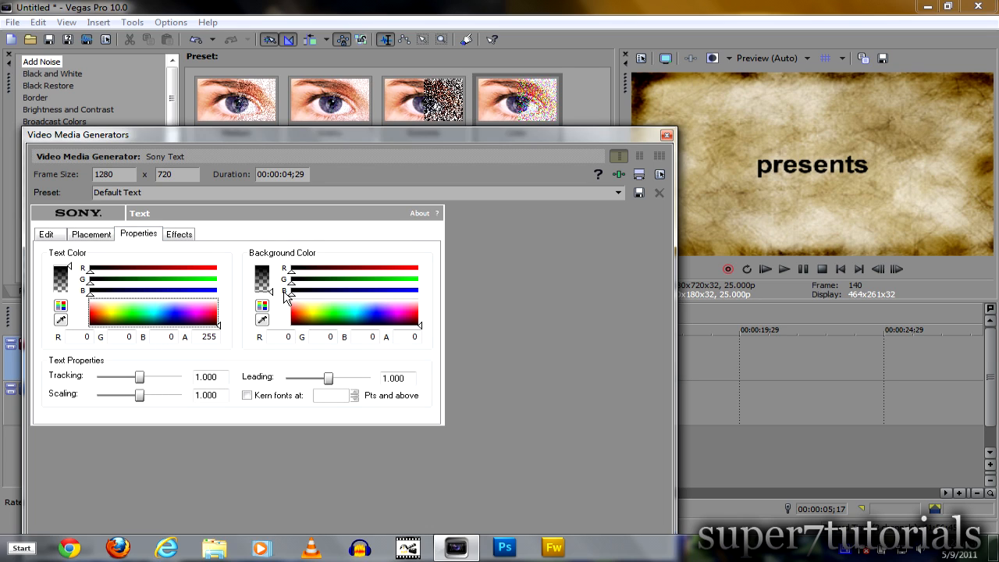
Give the "presents" text a blue outline with feather 0.118 and width 0.181
{"action": "left_click", "coordinate": [188, 236]}
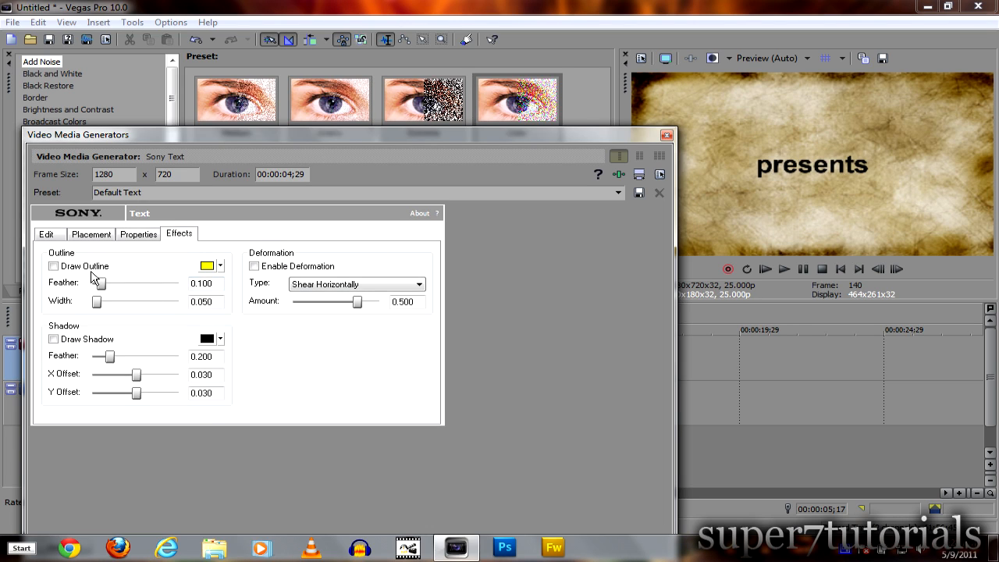
{"action": "left_click", "coordinate": [53, 266]}
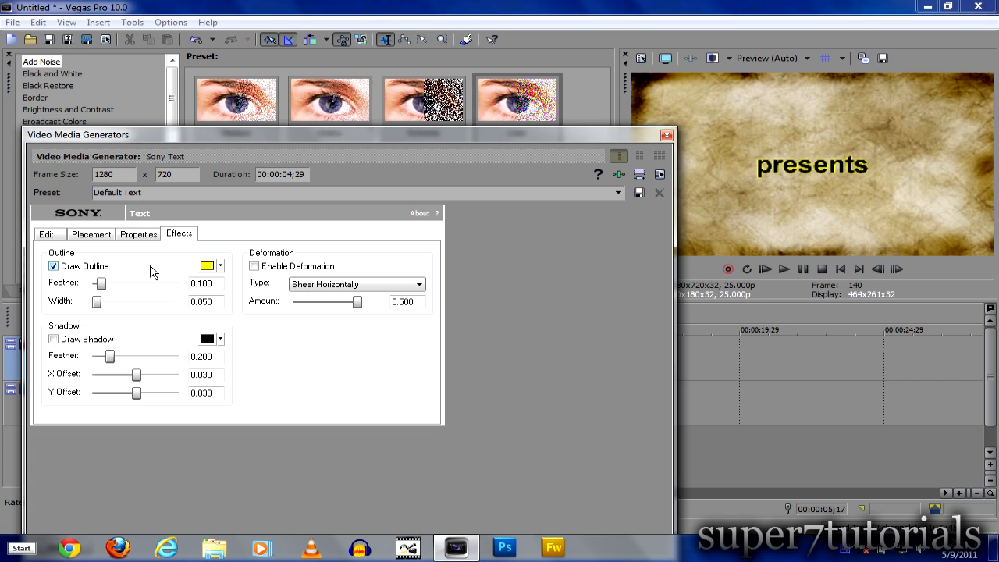
{"action": "left_click", "coordinate": [212, 267]}
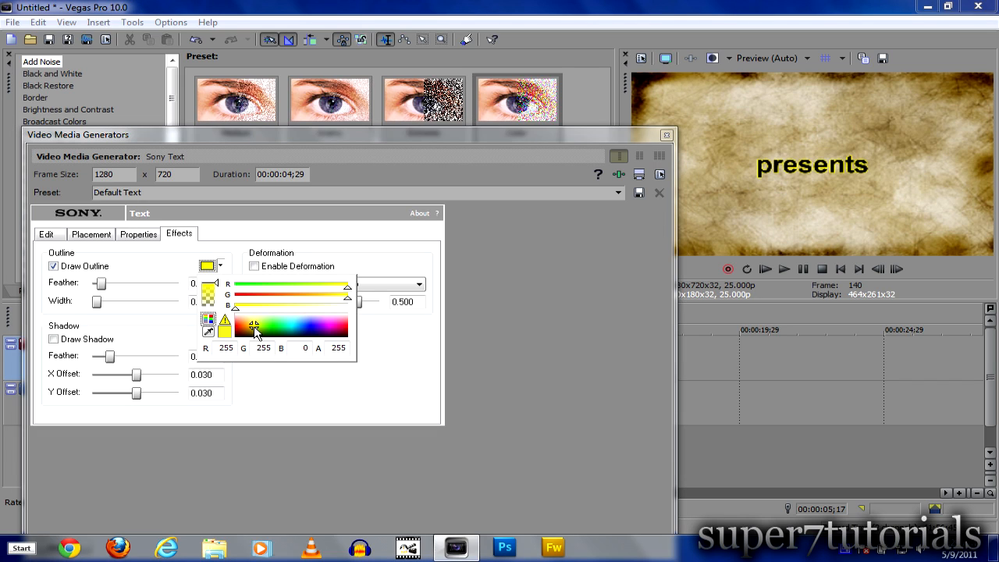
{"action": "left_click", "coordinate": [299, 334]}
{"action": "left_click", "coordinate": [334, 419]}
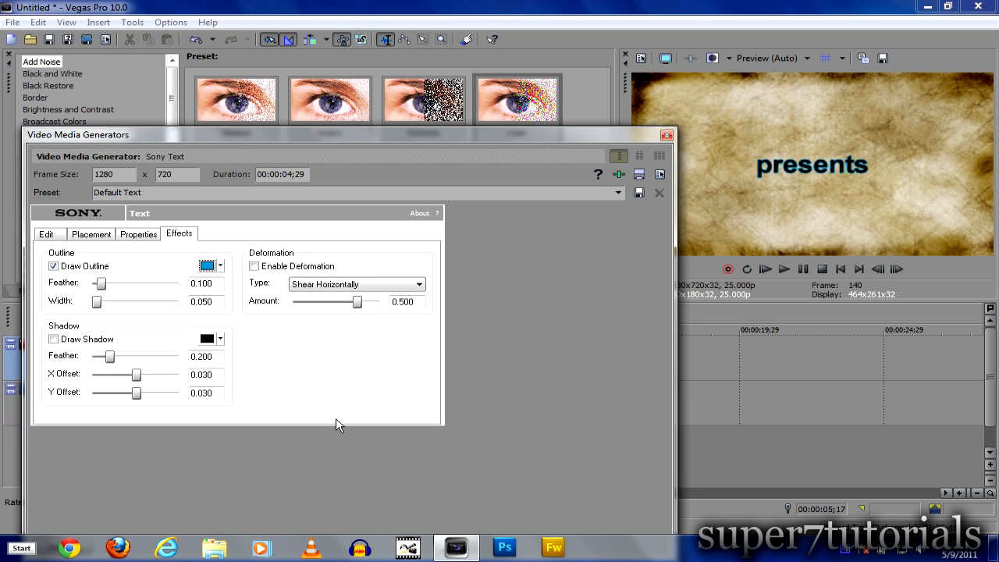
{"action": "left_click_drag", "start_coordinate": [101, 287], "coordinate": [110, 304]}
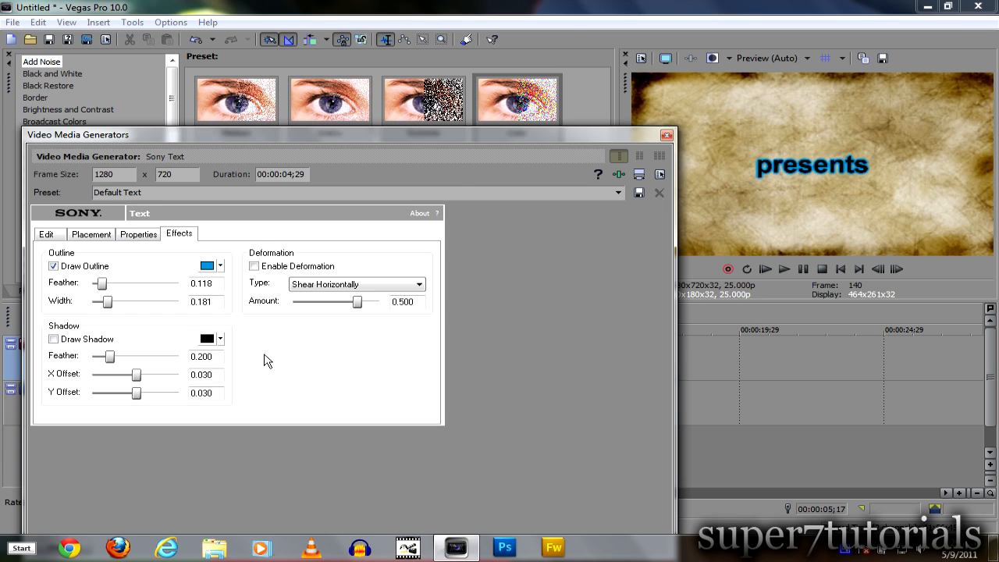
Add a black shadow to the "presents" text with feather 0.300 and X offset 0.163, then close the text generator
{"action": "left_click", "coordinate": [96, 347]}
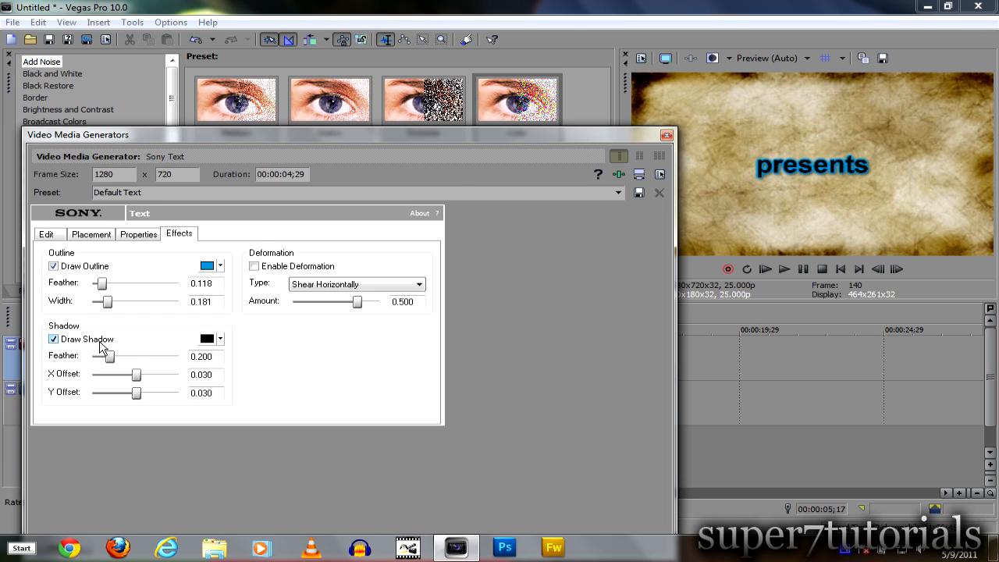
{"action": "left_click", "coordinate": [116, 357]}
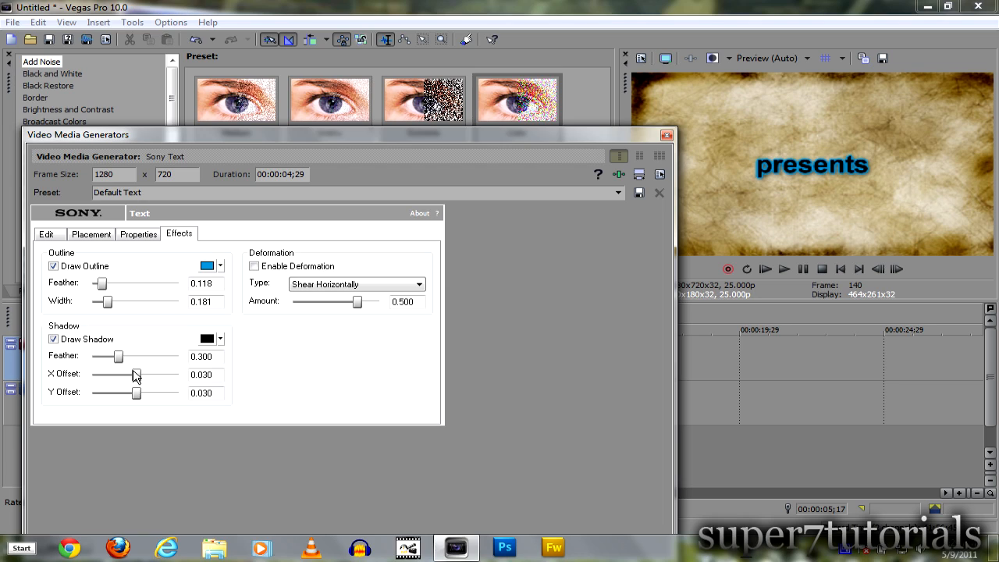
{"action": "left_click_drag", "start_coordinate": [150, 382], "coordinate": [146, 382]}
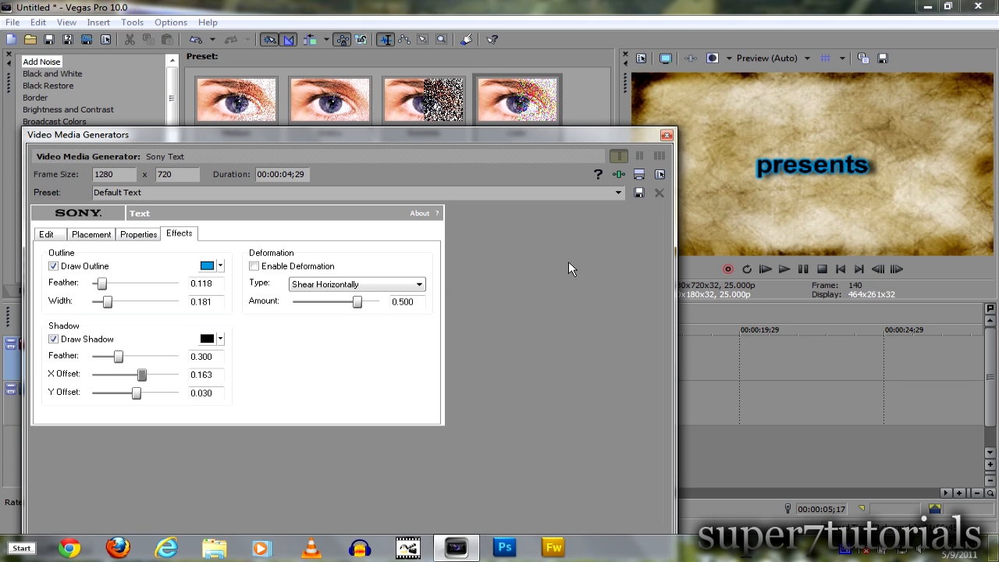
{"action": "left_click", "coordinate": [667, 134]}
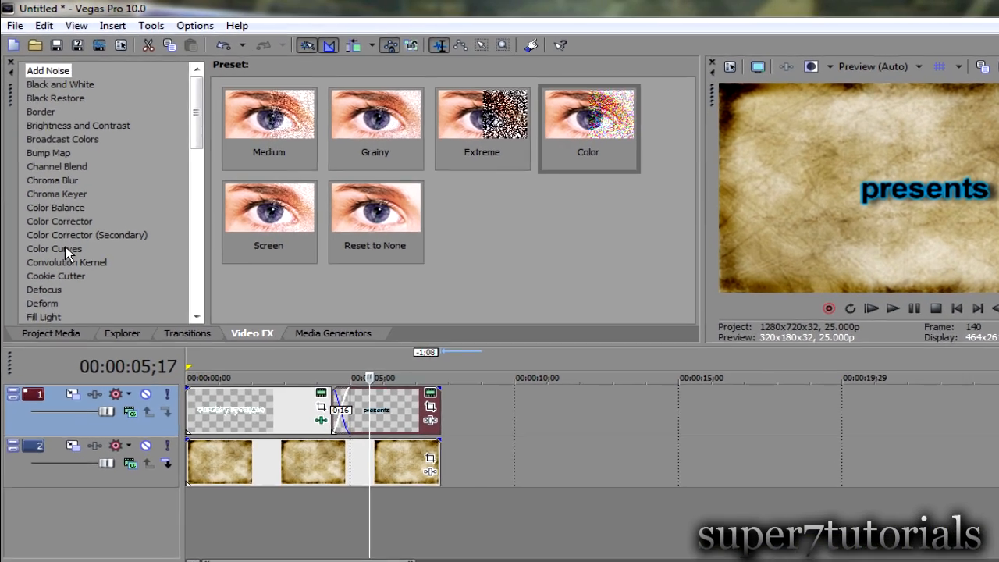
Apply the Lens Flare effect with the 35mm Lens preset to the "presents" text event
{"action": "left_click", "coordinate": [58, 218]}
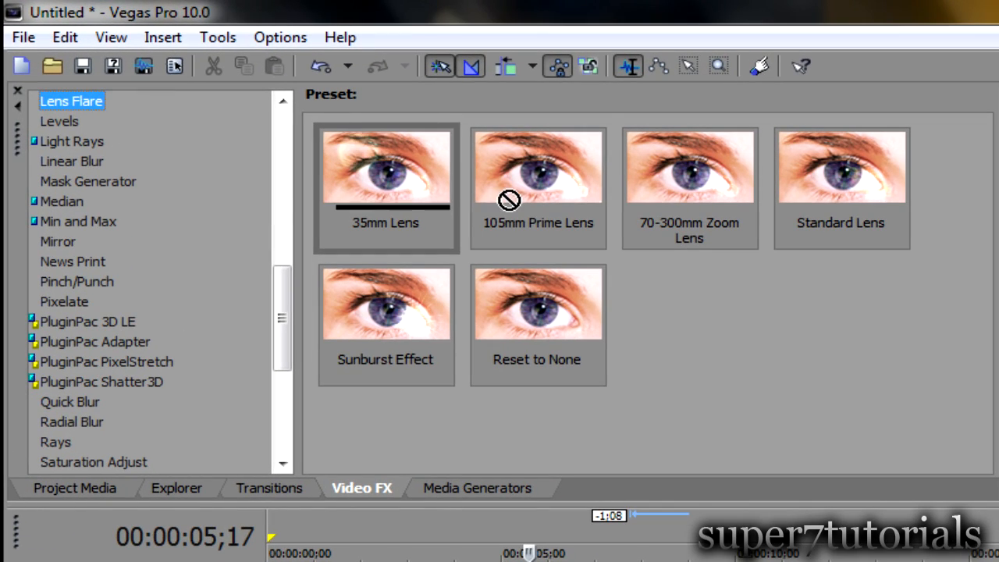
{"action": "left_click", "coordinate": [426, 164]}
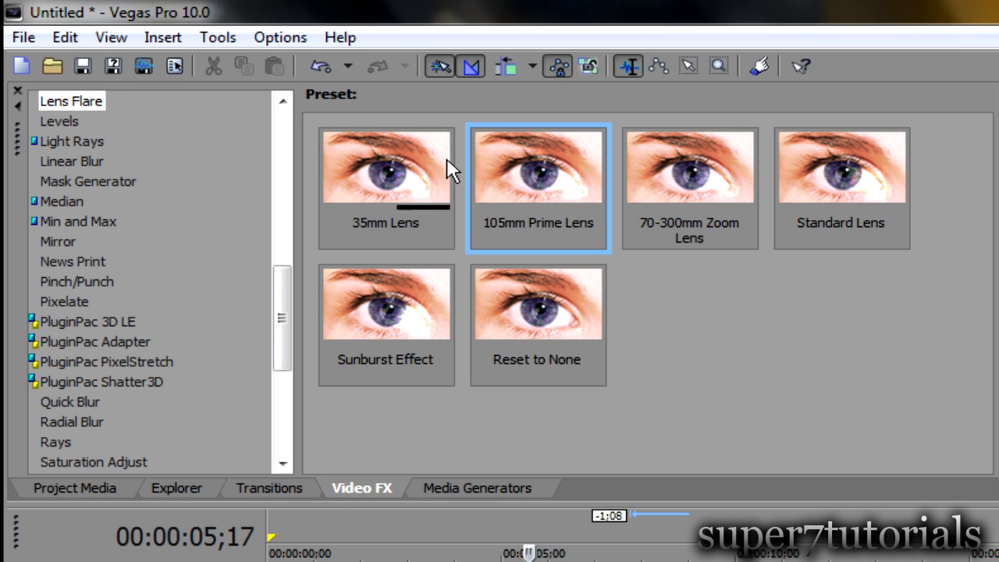
{"action": "left_click_drag", "start_coordinate": [408, 159], "coordinate": [515, 550]}
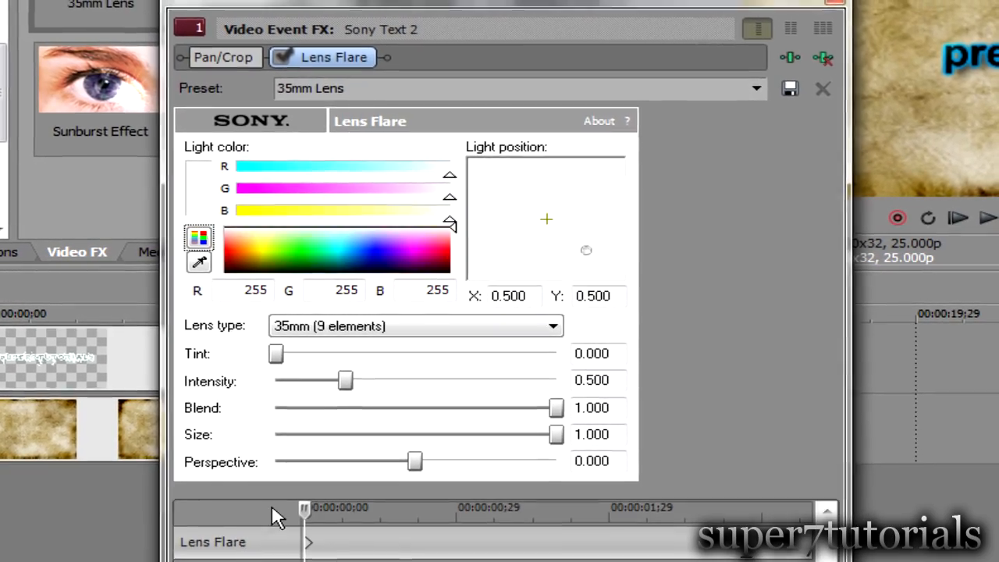
Add a Lens Flare keyframe at 00:00:00;22 with the light position at X -1.000 and Y 0.000
{"action": "left_click_drag", "start_coordinate": [305, 512], "coordinate": [396, 510]}
{"action": "left_click_drag", "start_coordinate": [582, 3], "coordinate": [768, 0]}
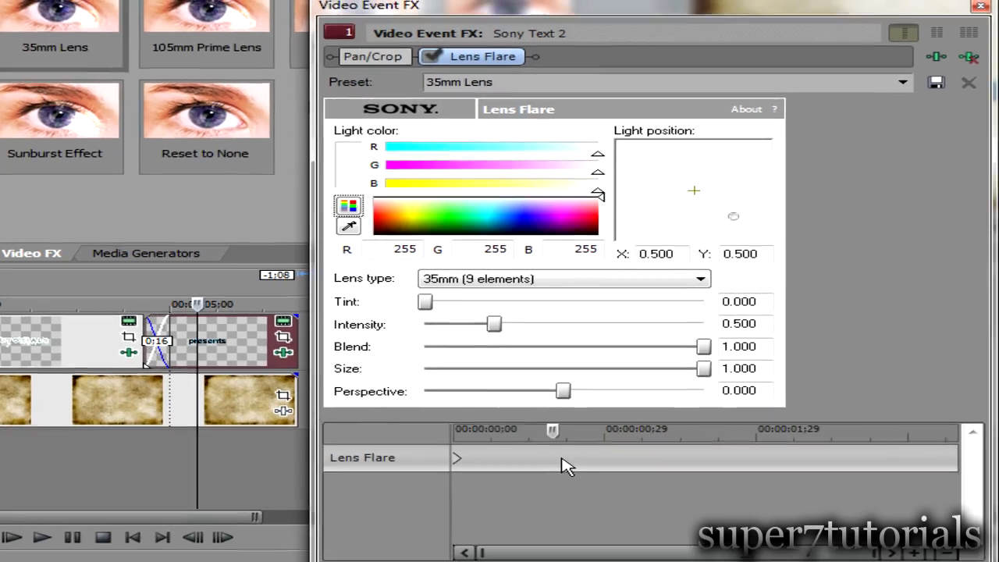
{"action": "left_click", "coordinate": [541, 425]}
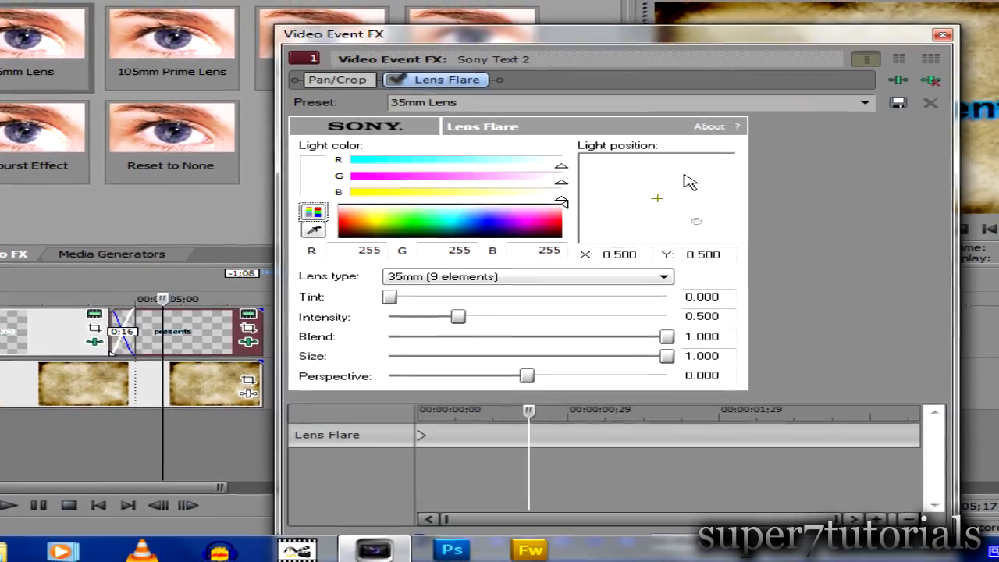
{"action": "left_click_drag", "start_coordinate": [692, 33], "coordinate": [457, 7]}
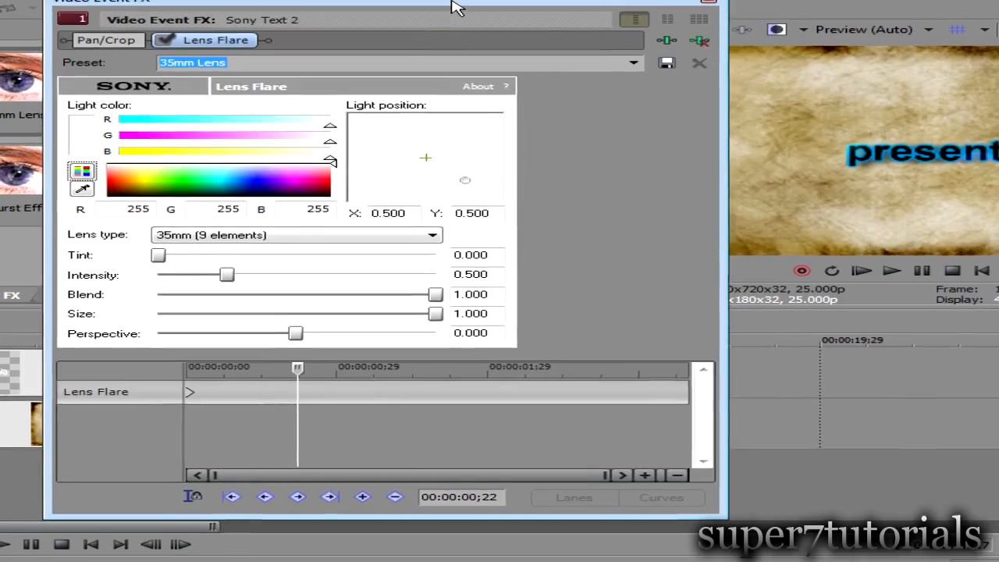
{"action": "left_click", "coordinate": [362, 496]}
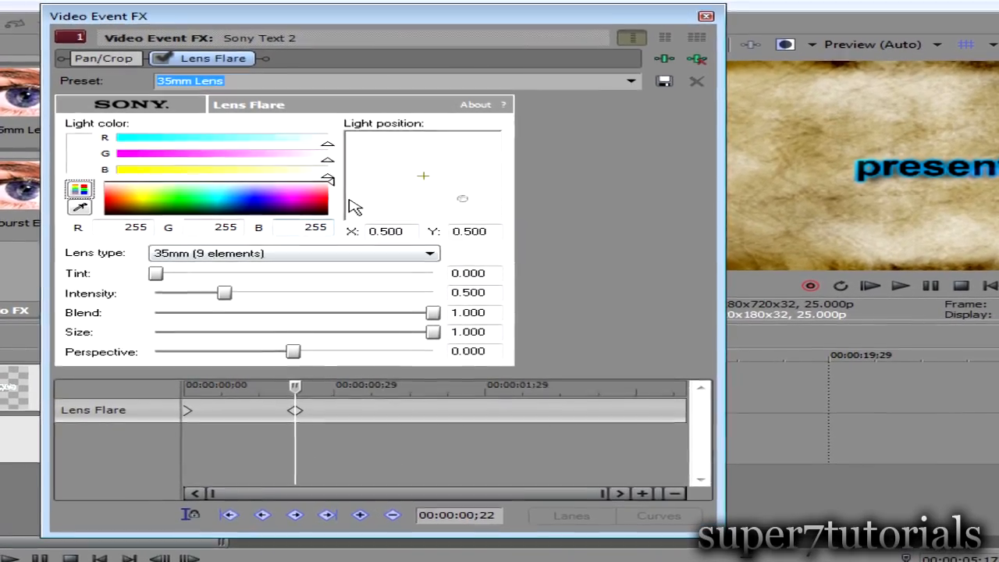
{"action": "left_click_drag", "start_coordinate": [462, 198], "coordinate": [291, 174]}
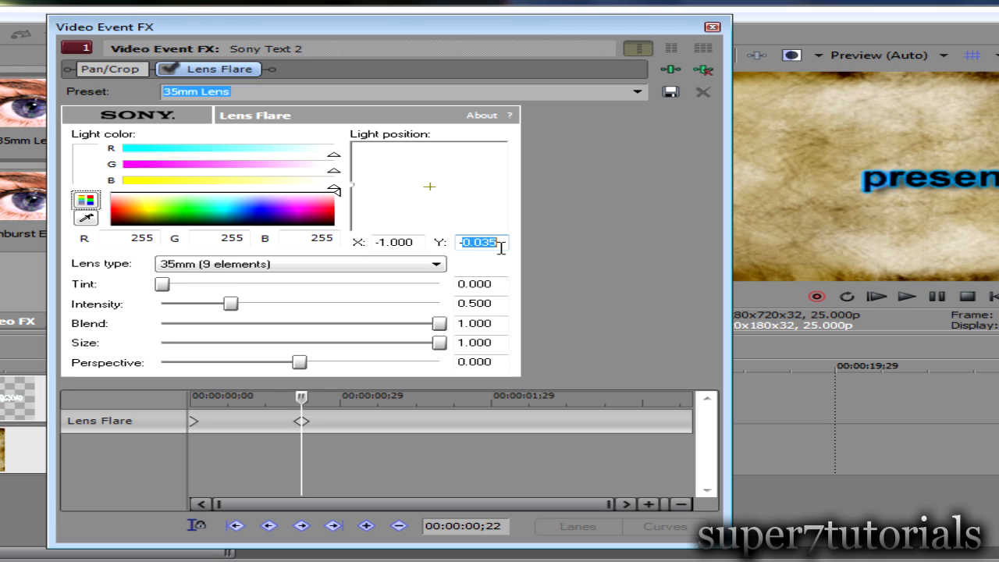
{"action": "type", "text": "0"}
{"action": "key", "text": "Return"}
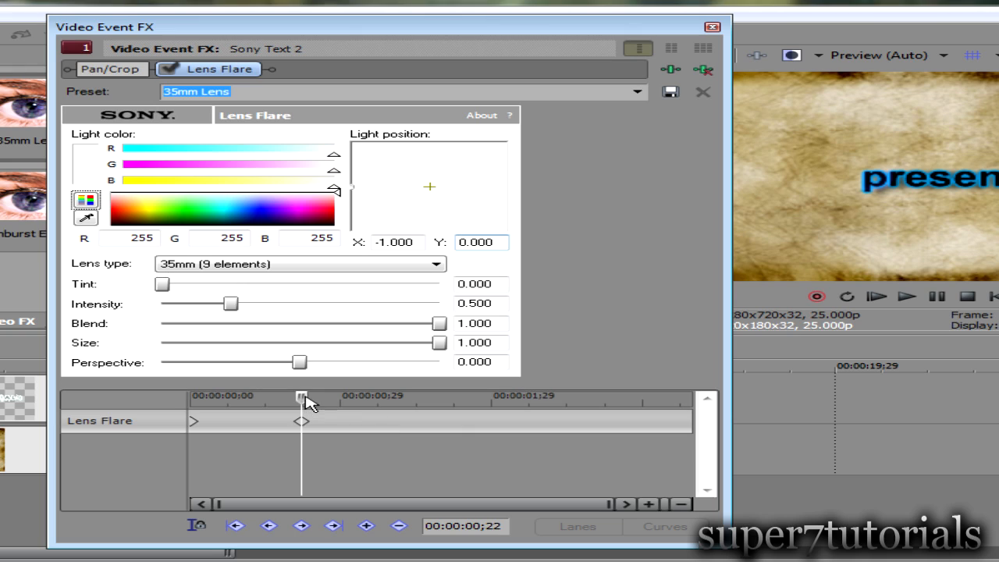
Add a Lens Flare keyframe at 00:00:02;22 with light position X 1.000 and its Y offset cleared, and close the effect window
{"action": "left_click_drag", "start_coordinate": [307, 404], "coordinate": [603, 422]}
{"action": "left_click", "coordinate": [524, 462]}
{"action": "left_click", "coordinate": [366, 525]}
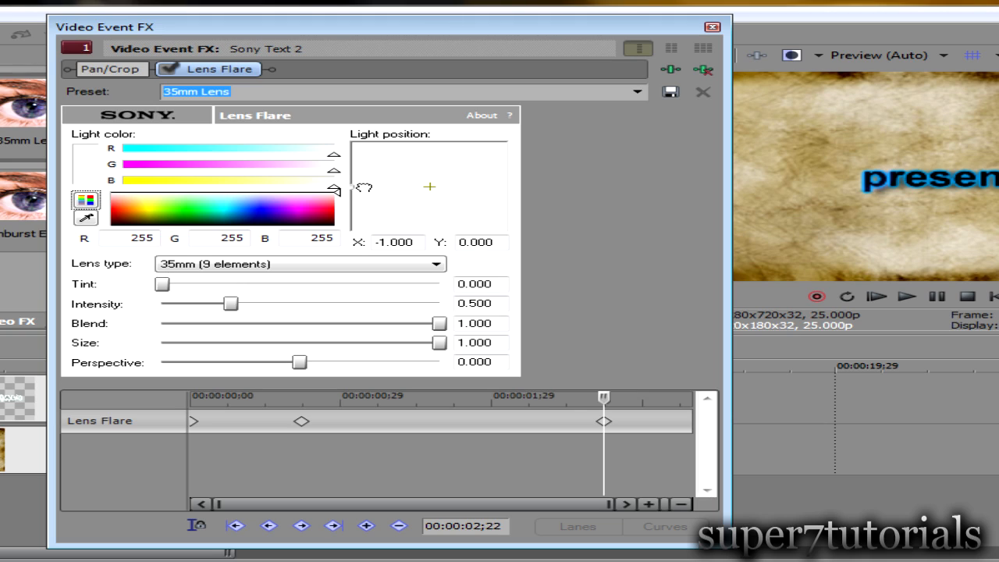
{"action": "left_click_drag", "start_coordinate": [364, 187], "coordinate": [532, 193]}
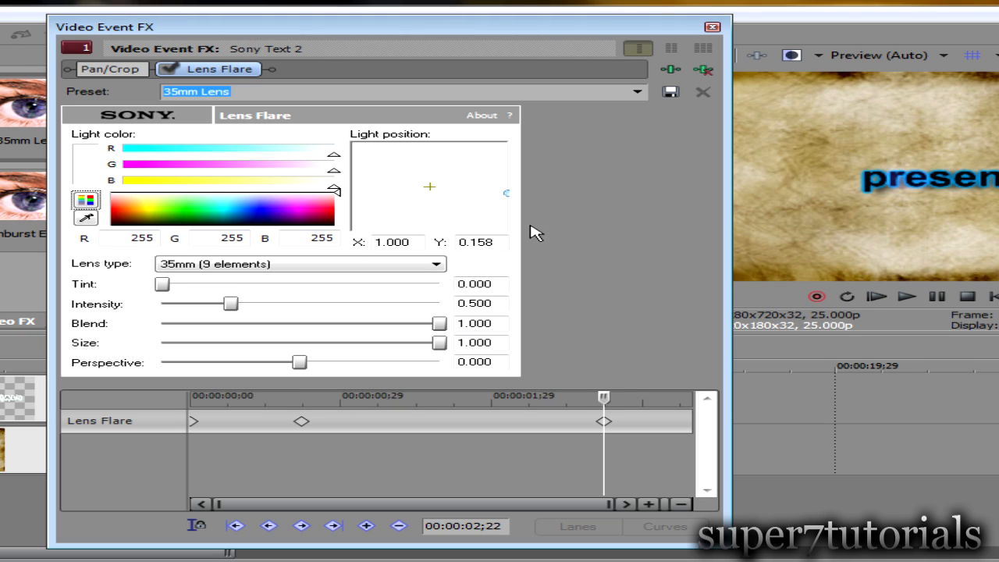
{"action": "left_click_drag", "start_coordinate": [484, 244], "coordinate": [463, 242]}
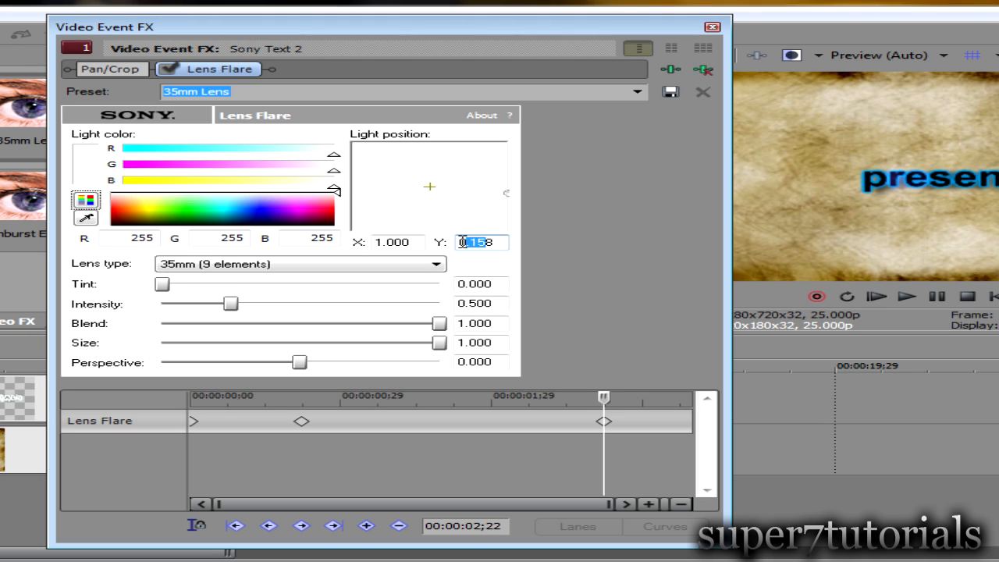
{"action": "key", "text": "BackSpace"}
{"action": "key", "text": "Return"}
{"action": "left_click", "coordinate": [712, 27]}
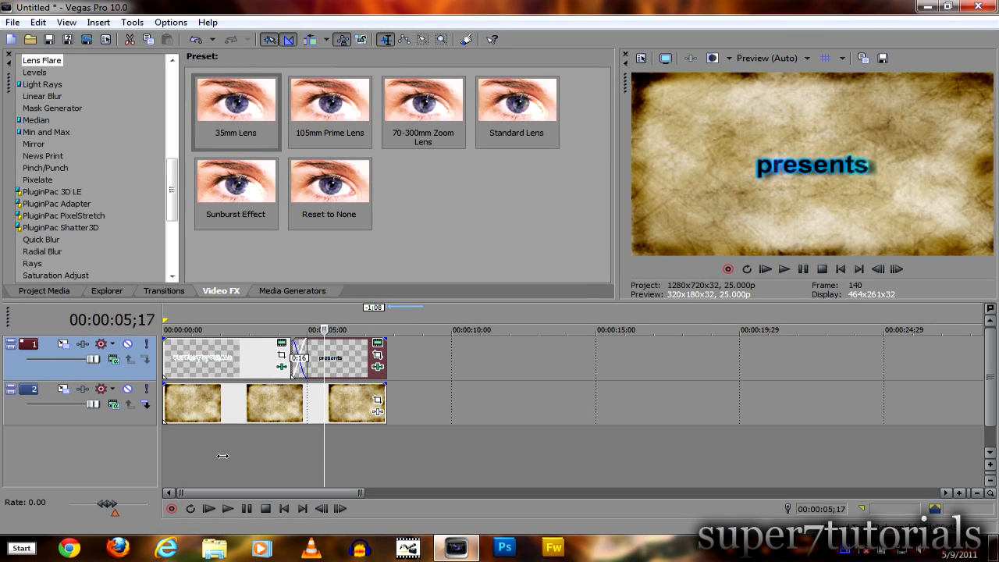
Play the whole intro from the beginning to review the titles and lens flare, and return to the start
{"action": "key", "text": "ctrl+Home"}
{"action": "left_click", "coordinate": [784, 269]}
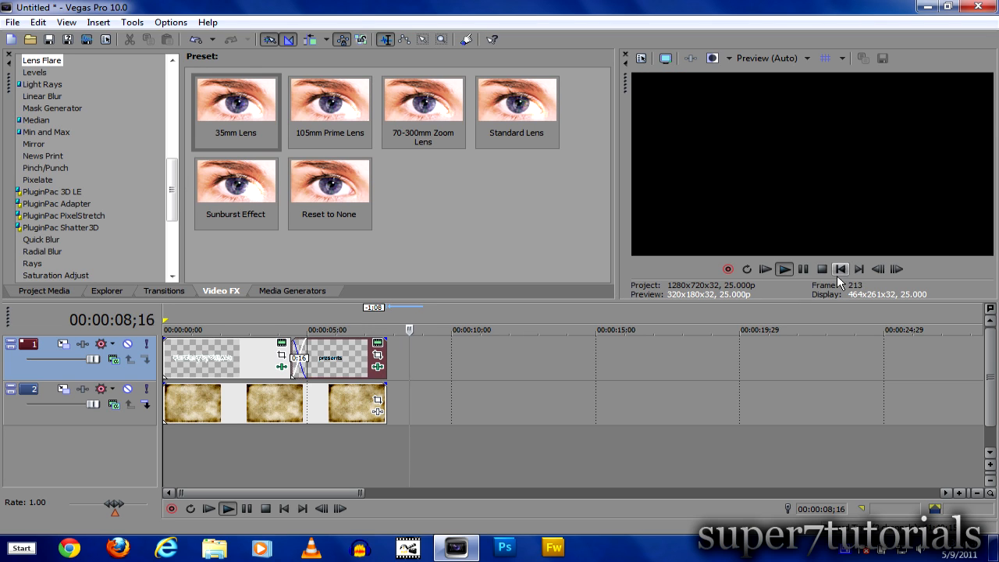
{"action": "left_click", "coordinate": [840, 270]}
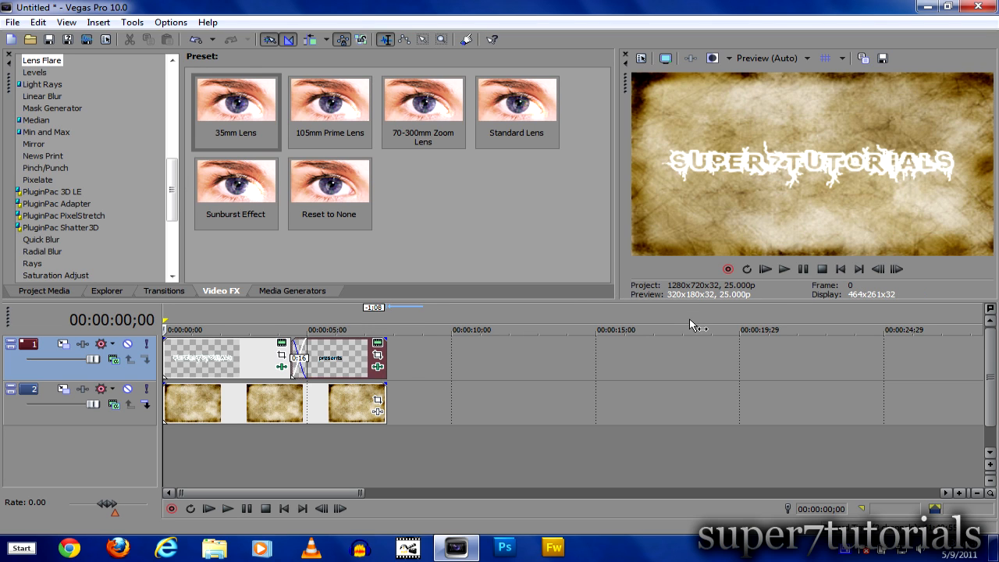